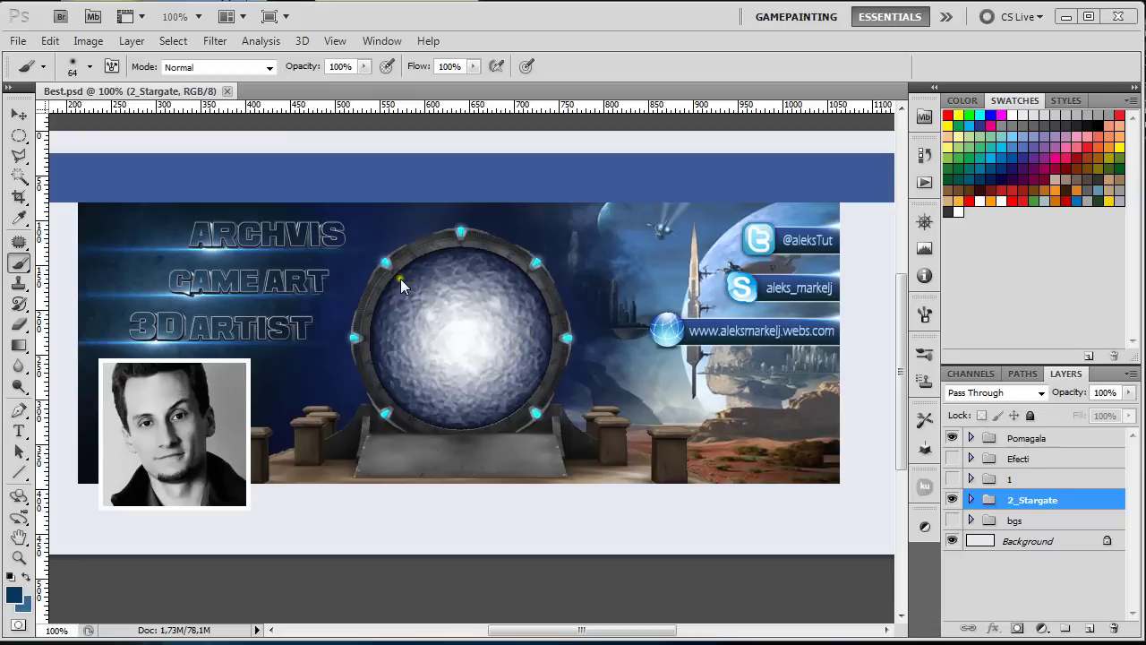
- Create a new 800 × 800 pixel, 72 pixels/inch RGB document with a white background and duplicate its Background layer
{"action": "left_click", "coordinate": [18, 40]}
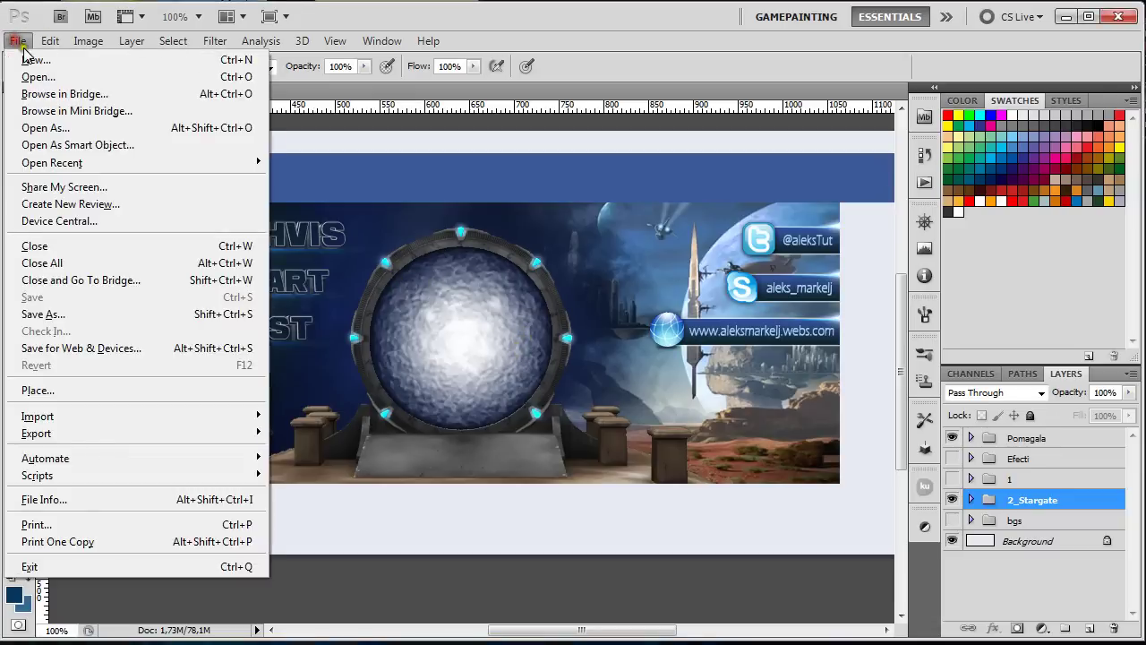
{"action": "left_click", "coordinate": [32, 62]}
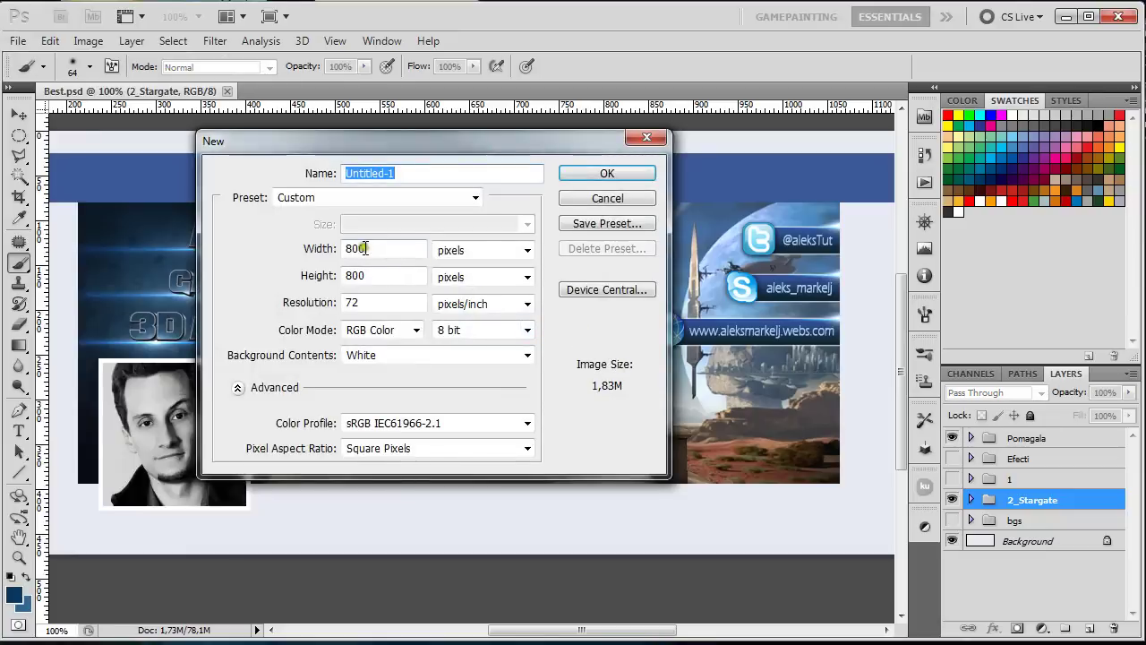
{"action": "left_click", "coordinate": [581, 175]}
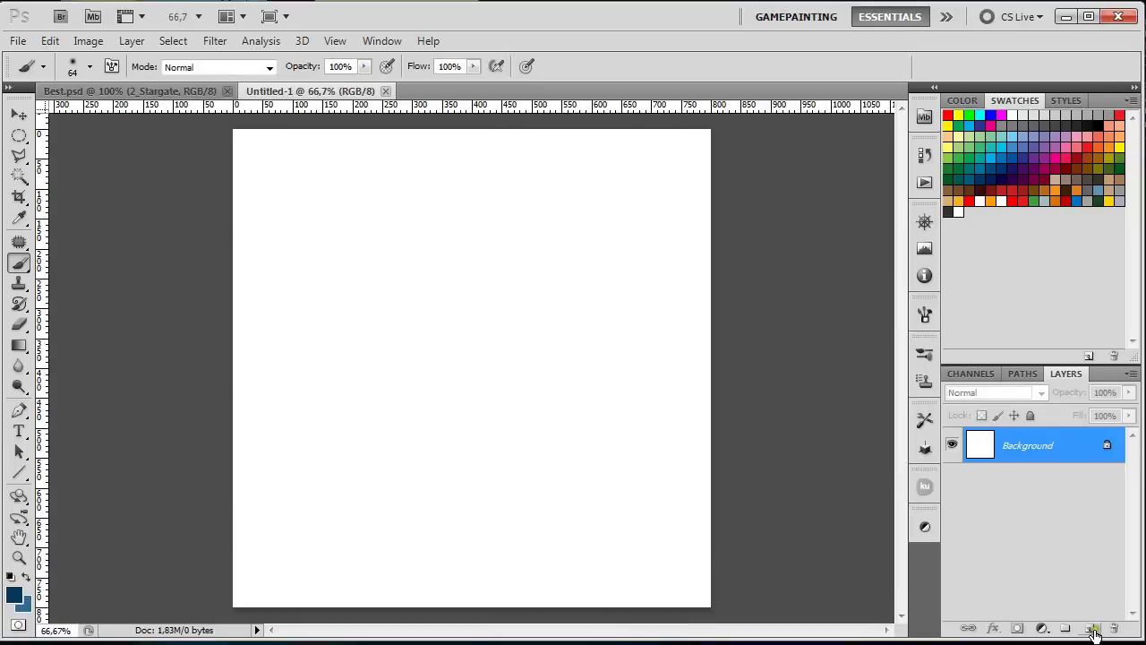
{"action": "left_click", "coordinate": [1046, 451]}
{"action": "left_click", "coordinate": [1045, 451]}
{"action": "left_click_drag", "start_coordinate": [1039, 448], "coordinate": [1090, 627]}
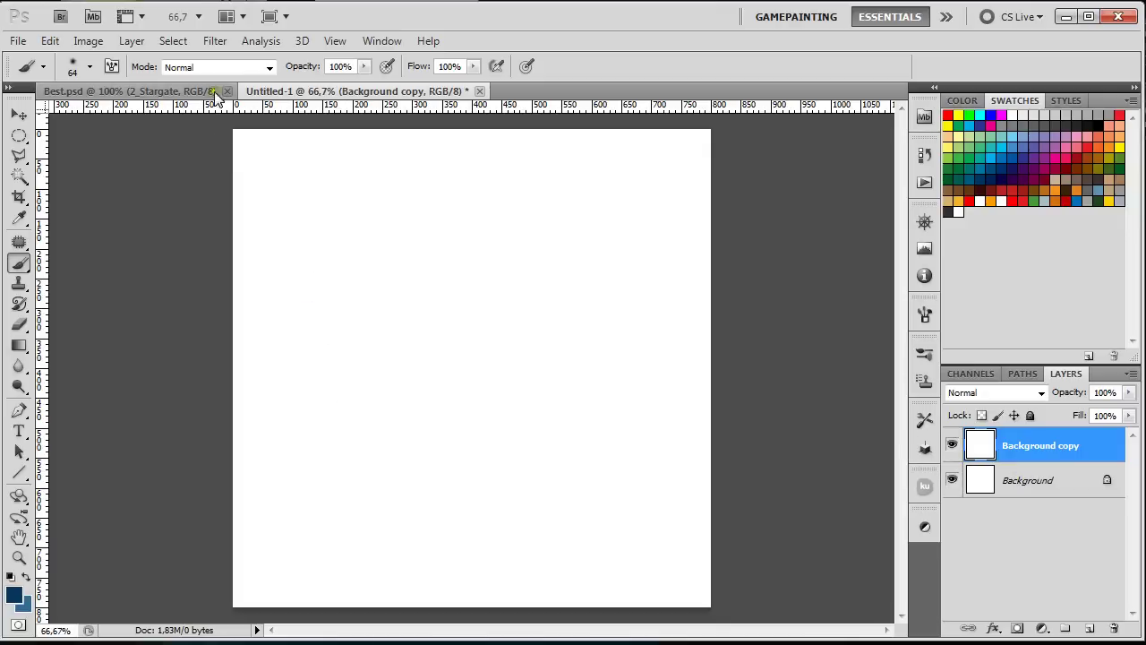
- Apply the artistic Sponge filter to the Background copy layer with Brush Size 3, Definition 12 and Smoothness 9
{"action": "left_click", "coordinate": [216, 40]}
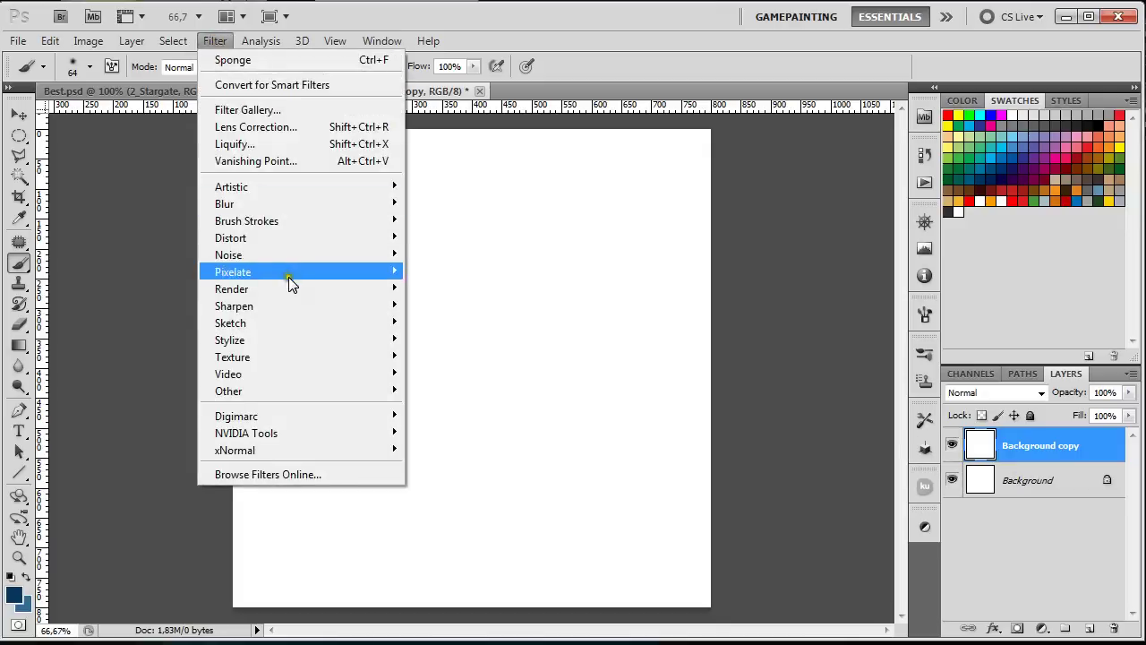
{"action": "mouse_move", "coordinate": [260, 189]}
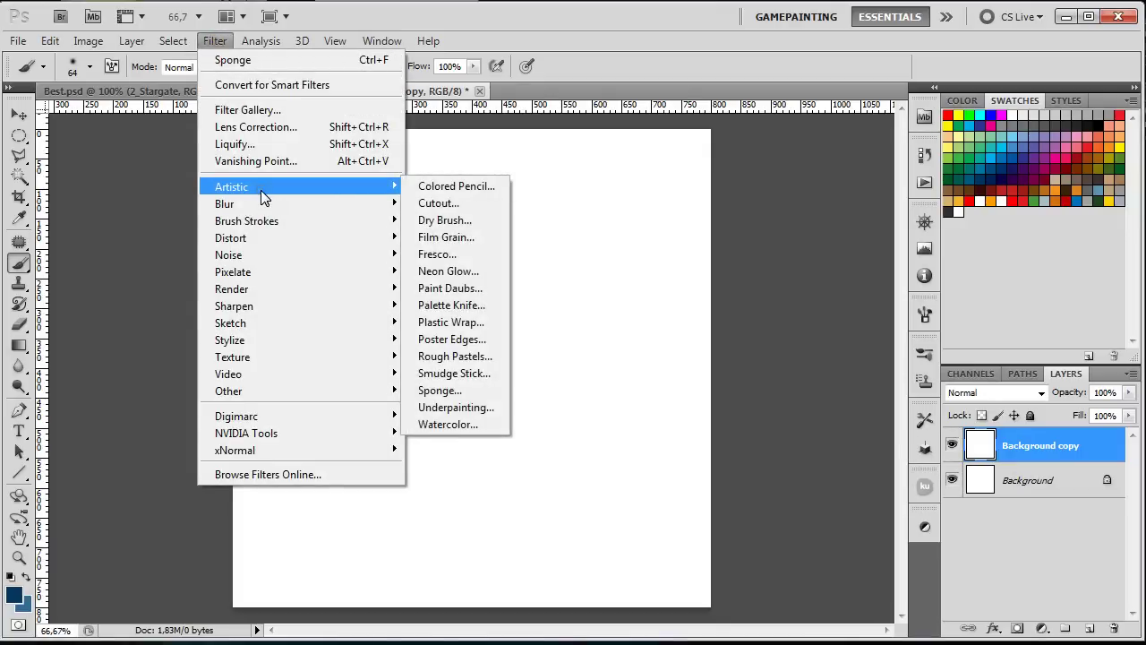
{"action": "left_click", "coordinate": [450, 391]}
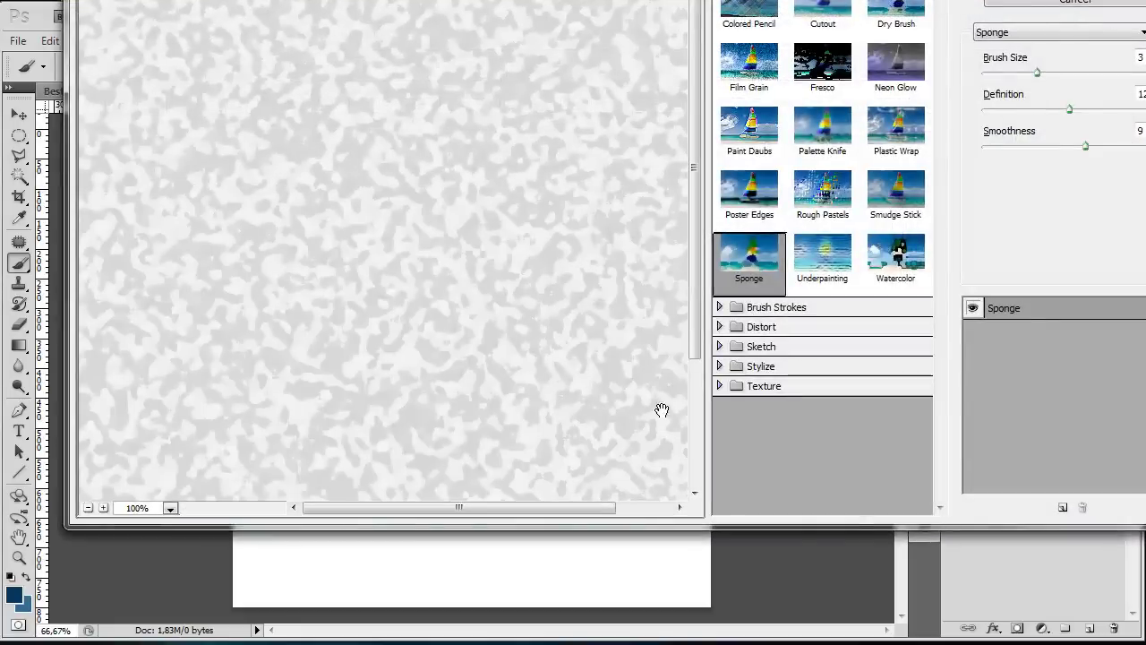
{"action": "left_click", "coordinate": [439, 332], "text": "alt"}
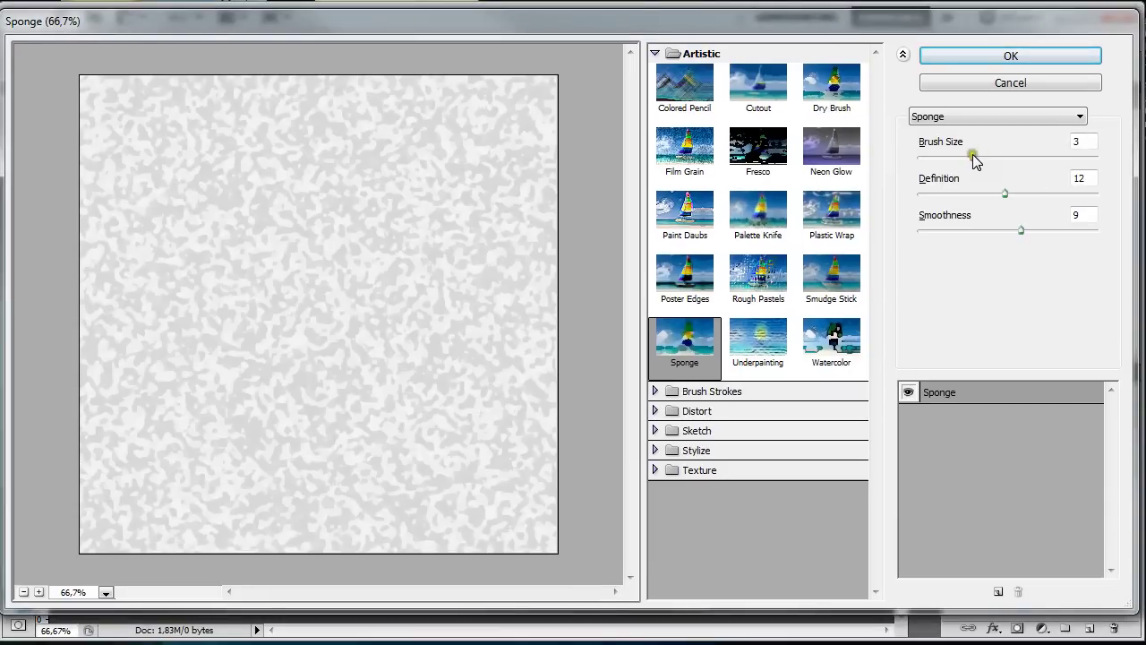
{"action": "mouse_move", "coordinate": [974, 158]}
{"action": "left_mouse_down"}
{"action": "mouse_move", "coordinate": [1046, 161]}
{"action": "mouse_move", "coordinate": [973, 159]}
{"action": "left_mouse_up"}
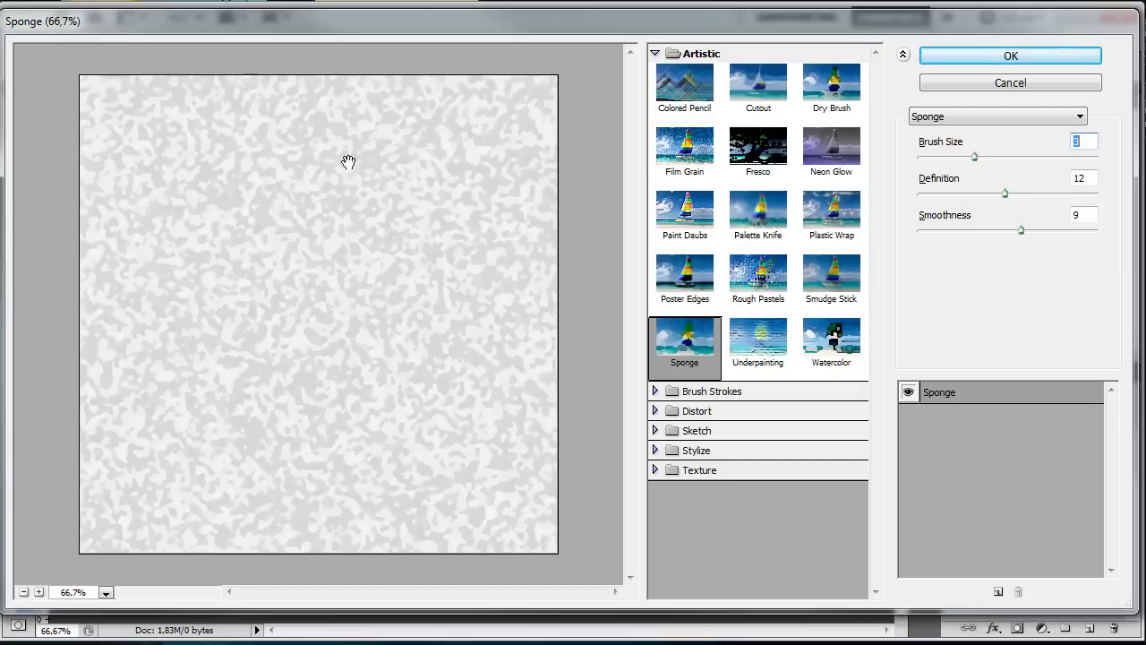
{"action": "left_click", "coordinate": [954, 59]}
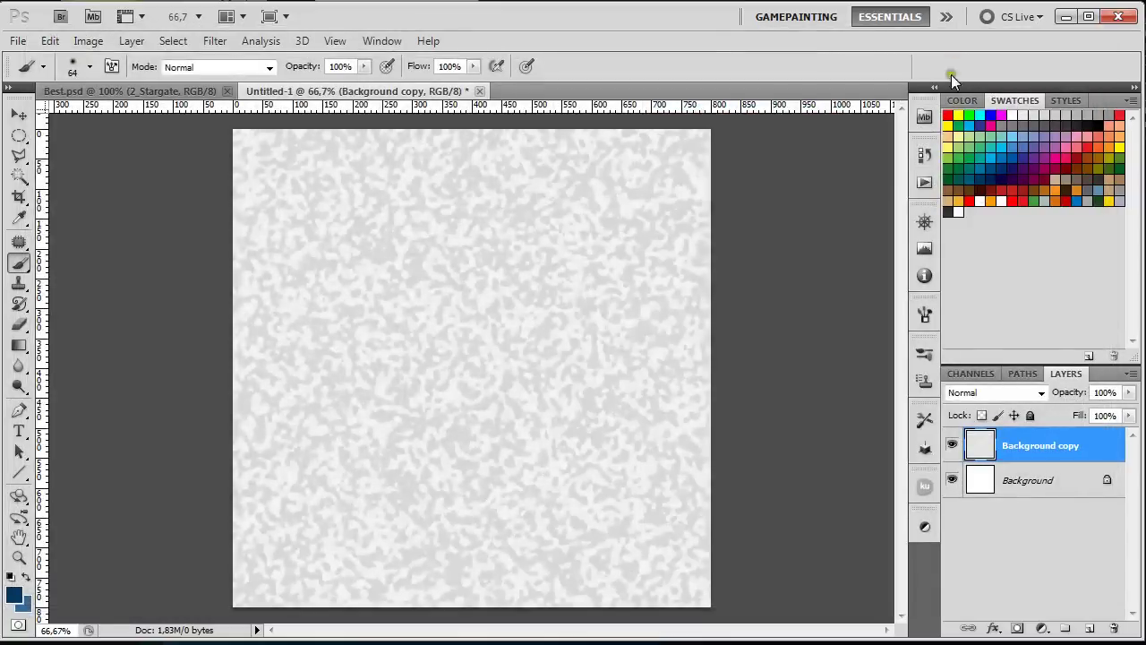
- Add a Brightness/Contrast adjustment with brightness -100 and contrast 100, and merge it with the Background copy layer
{"action": "left_click", "coordinate": [926, 527]}
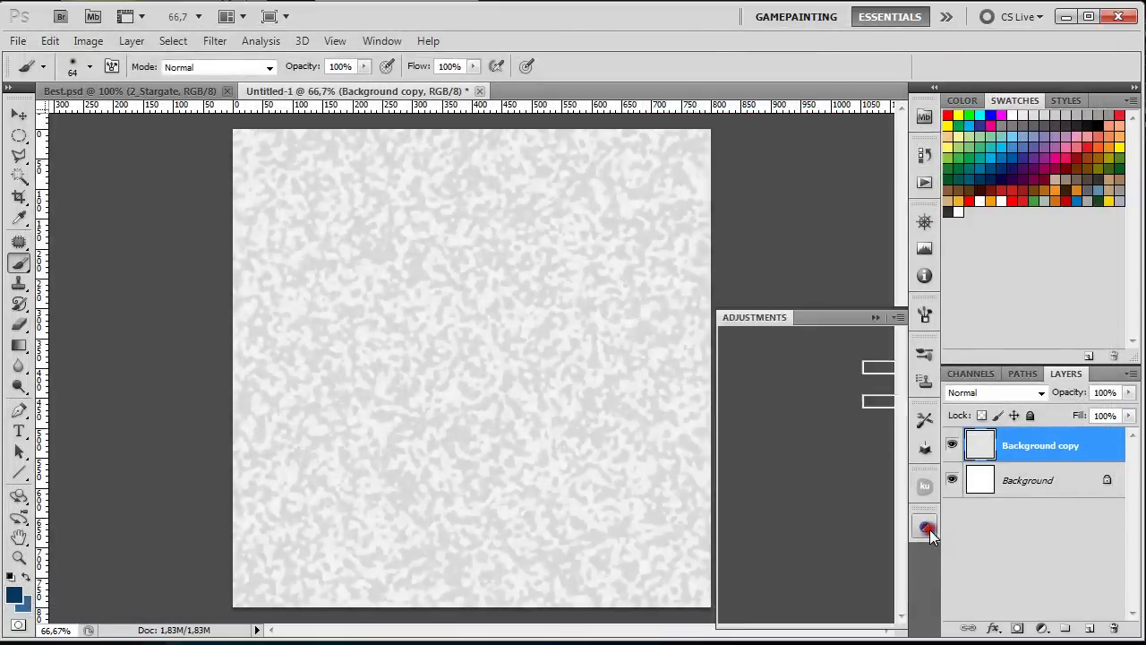
{"action": "left_click", "coordinate": [772, 369]}
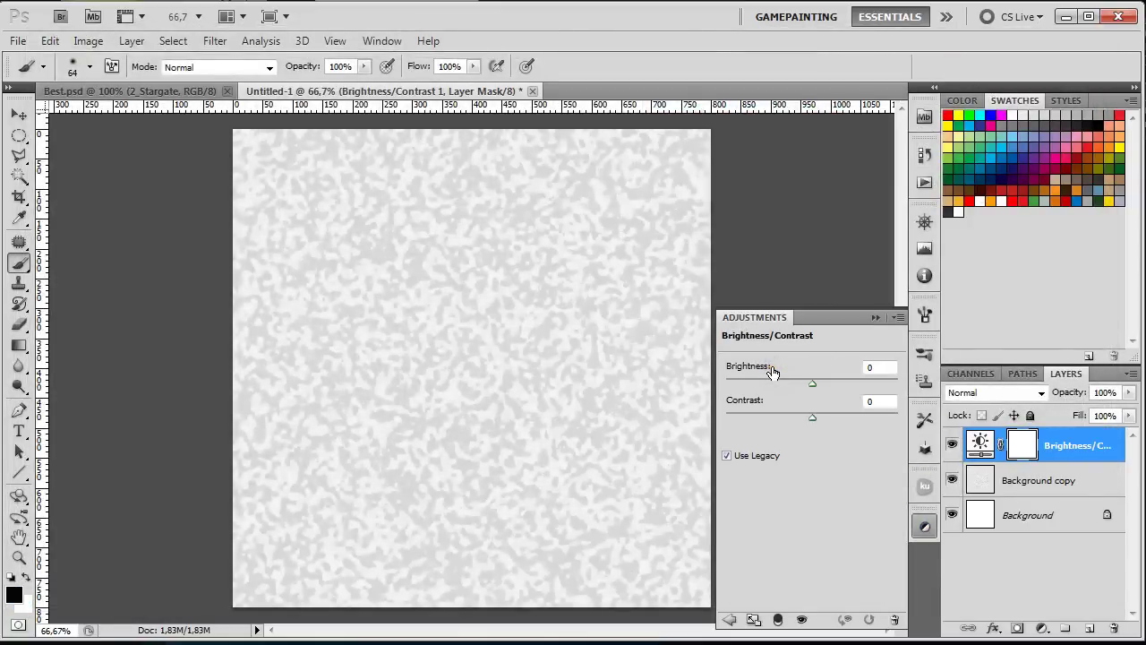
{"action": "left_click_drag", "start_coordinate": [811, 386], "coordinate": [711, 384]}
{"action": "left_click_drag", "start_coordinate": [813, 418], "coordinate": [903, 423]}
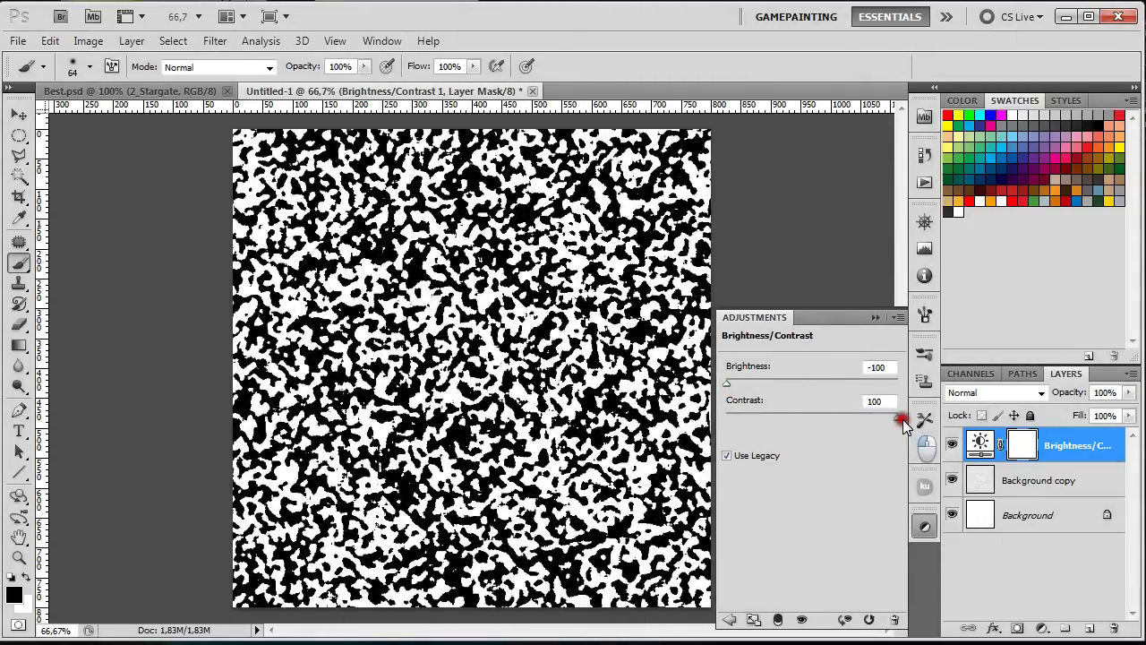
{"action": "left_click", "coordinate": [875, 317]}
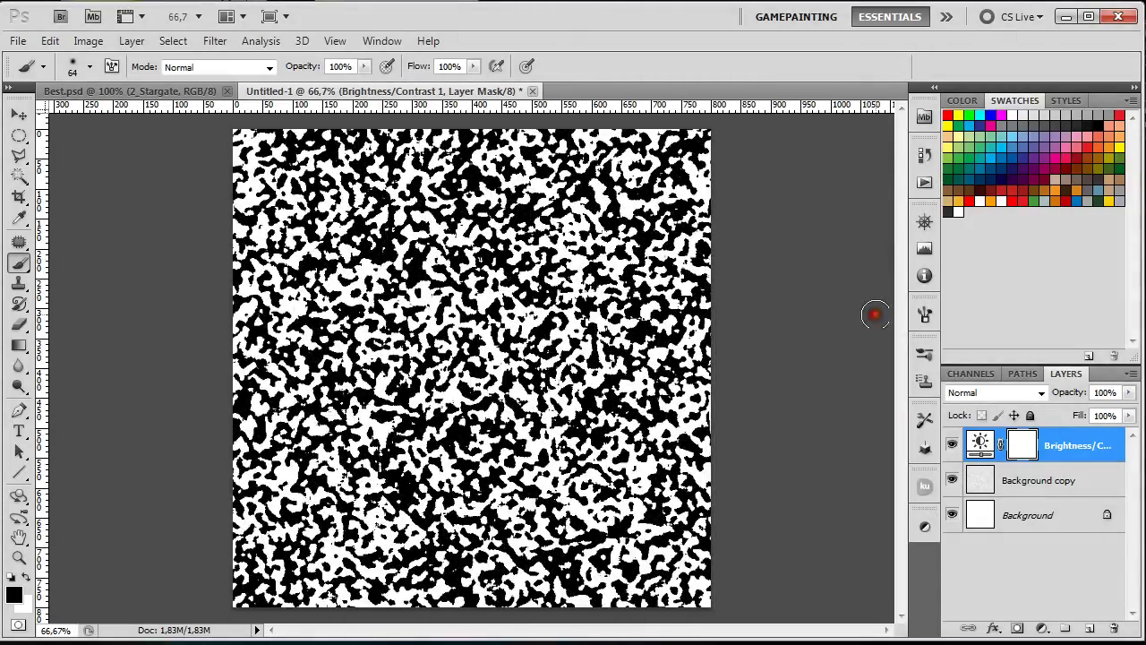
{"action": "left_click", "coordinate": [1012, 485], "text": "shift"}
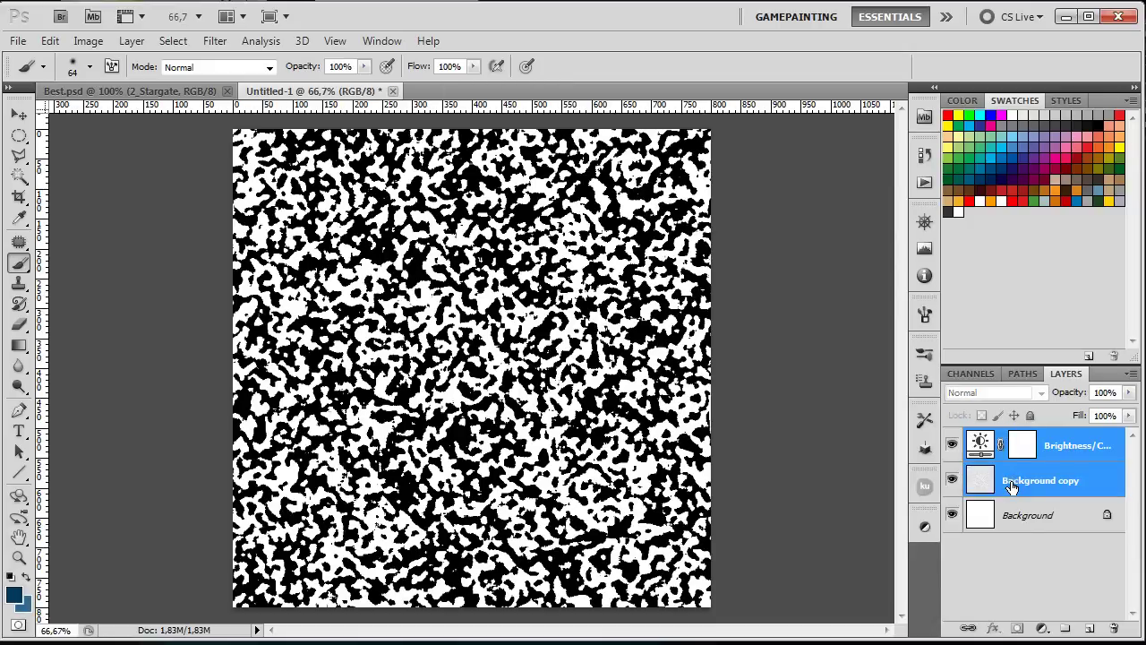
{"action": "key", "text": "ctrl+e"}
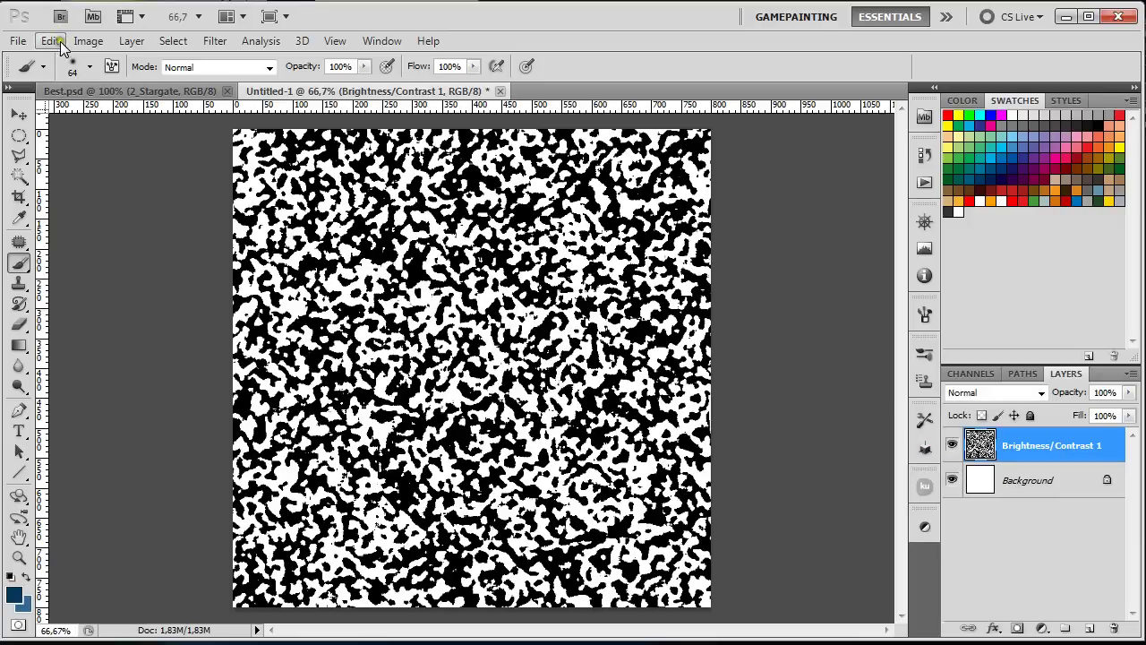
- Save the sponge texture as AquaSponge in Photoshop format in the Aqua folder, replacing the existing file with Maximize Compatibility enabled
{"action": "left_click", "coordinate": [18, 41]}
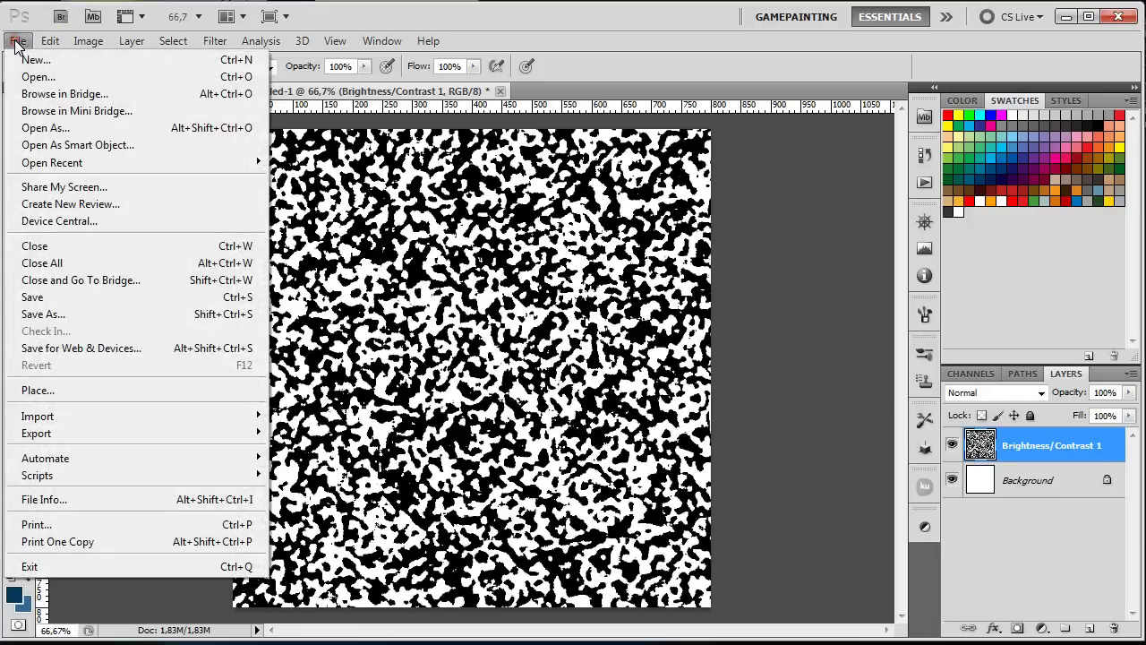
{"action": "left_click", "coordinate": [86, 314]}
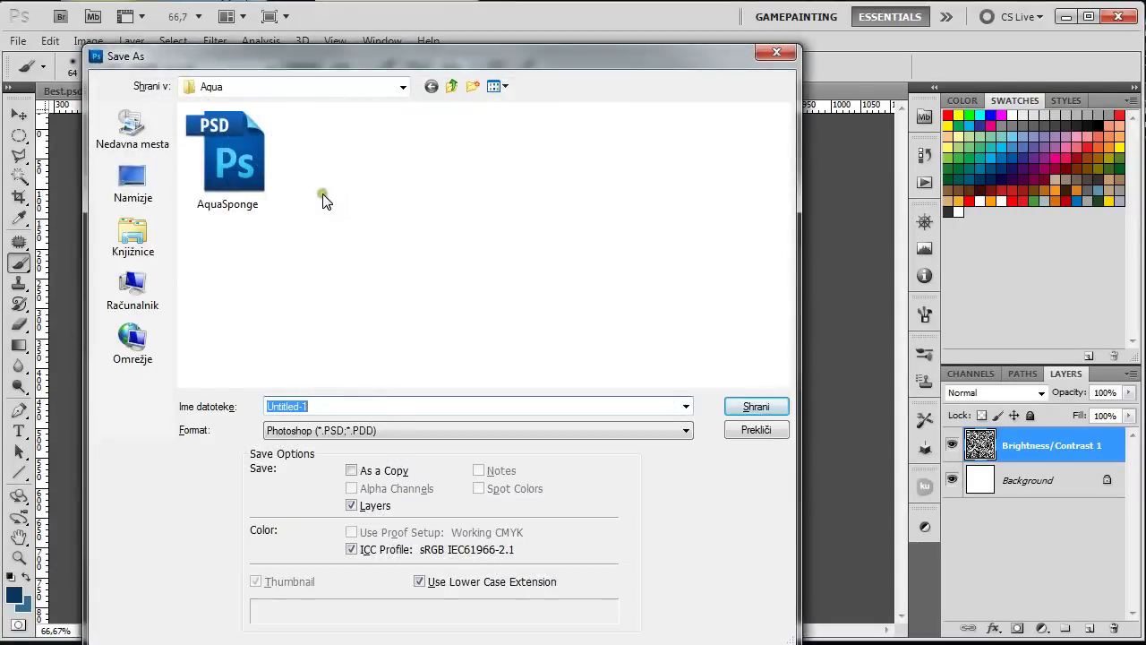
{"action": "left_click", "coordinate": [225, 166]}
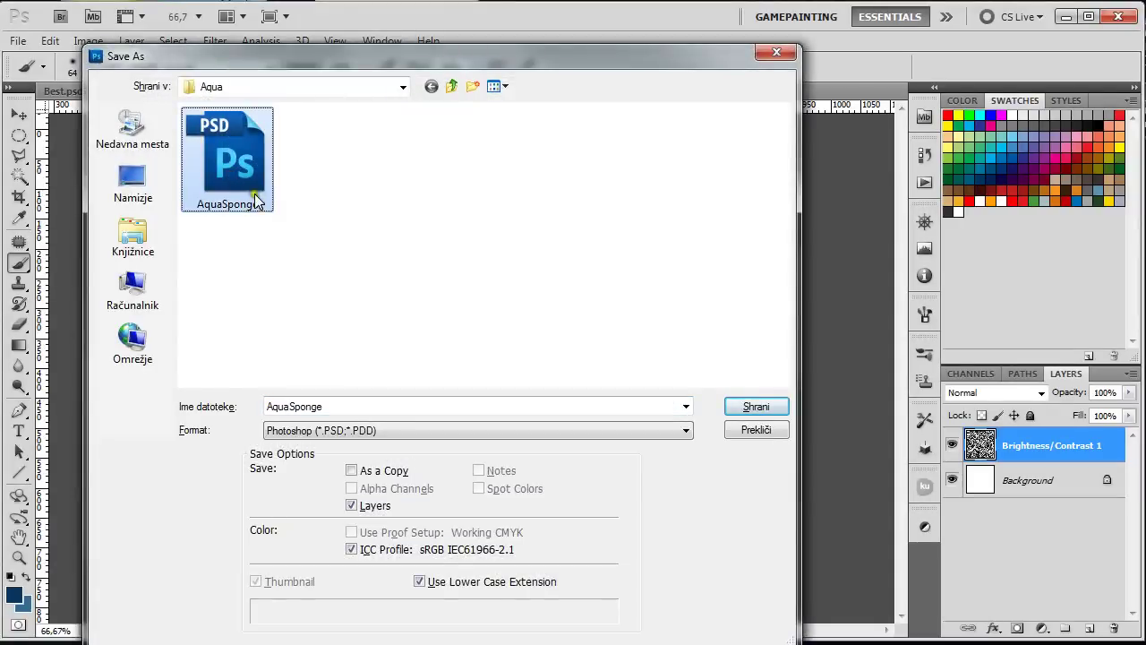
{"action": "double_click", "coordinate": [234, 169]}
{"action": "left_click", "coordinate": [299, 279]}
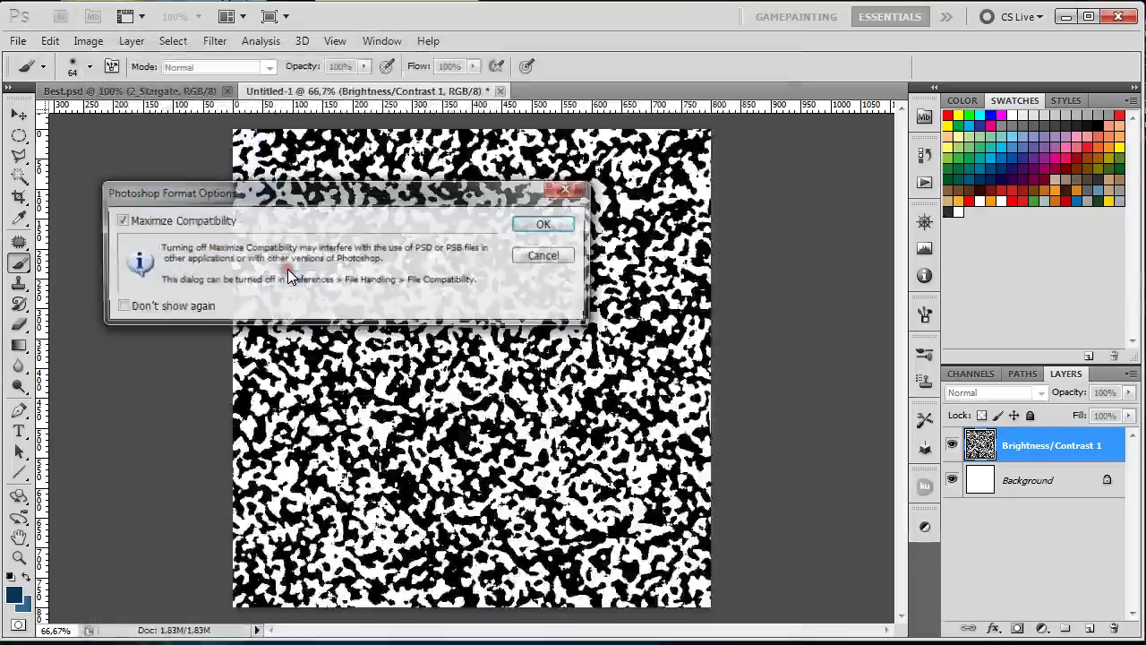
{"action": "left_click", "coordinate": [531, 231]}
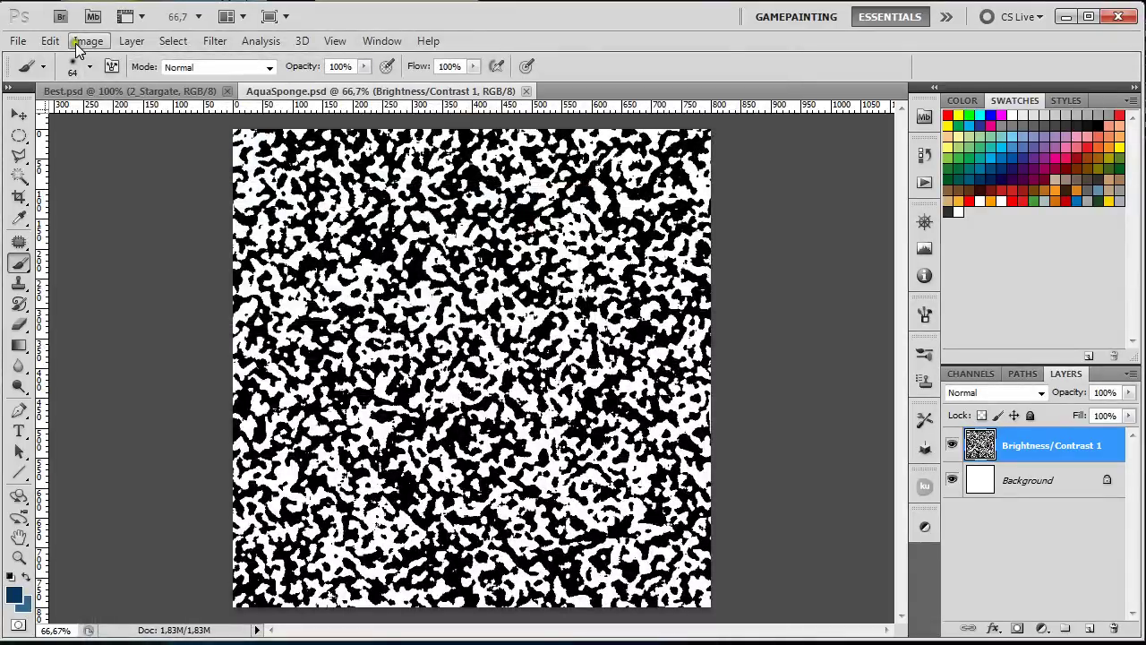
- Create another 800 × 800 pixel RGB document with a white background and add an empty layer
{"action": "left_click", "coordinate": [17, 41]}
{"action": "left_click", "coordinate": [34, 60]}
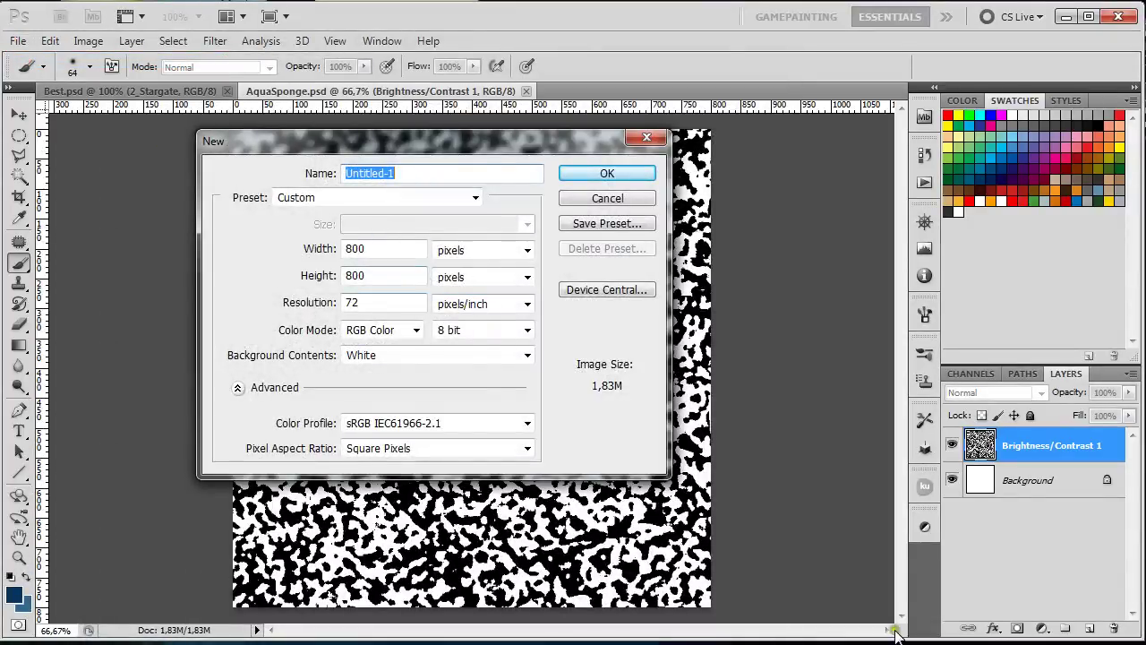
{"action": "left_click", "coordinate": [578, 173]}
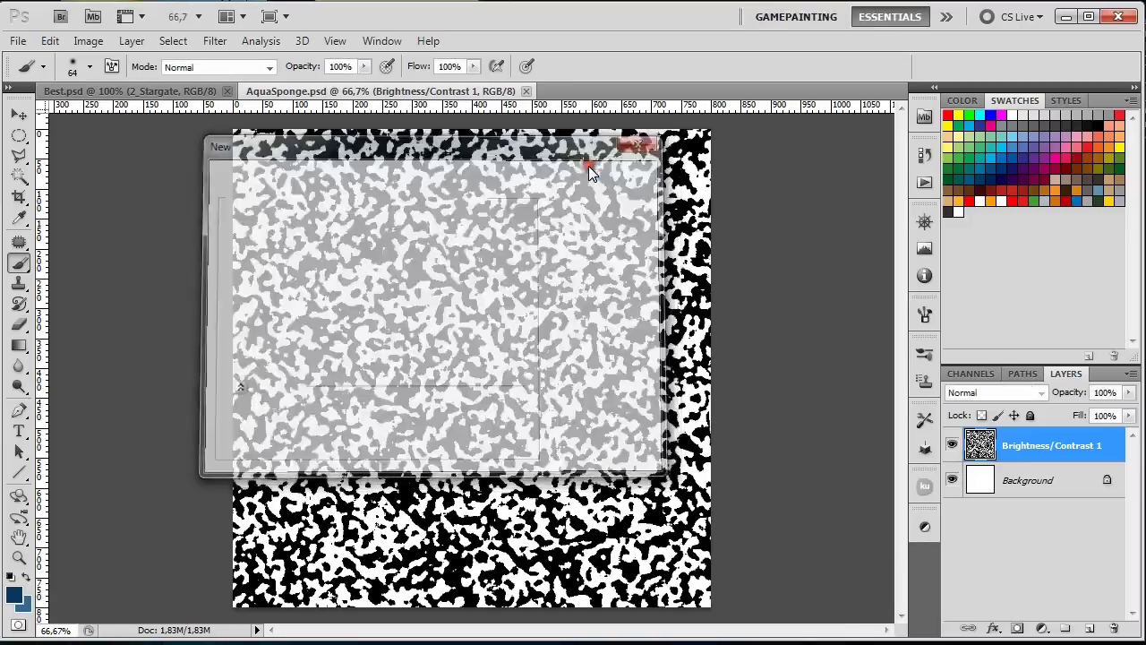
{"action": "left_click", "coordinate": [1087, 629]}
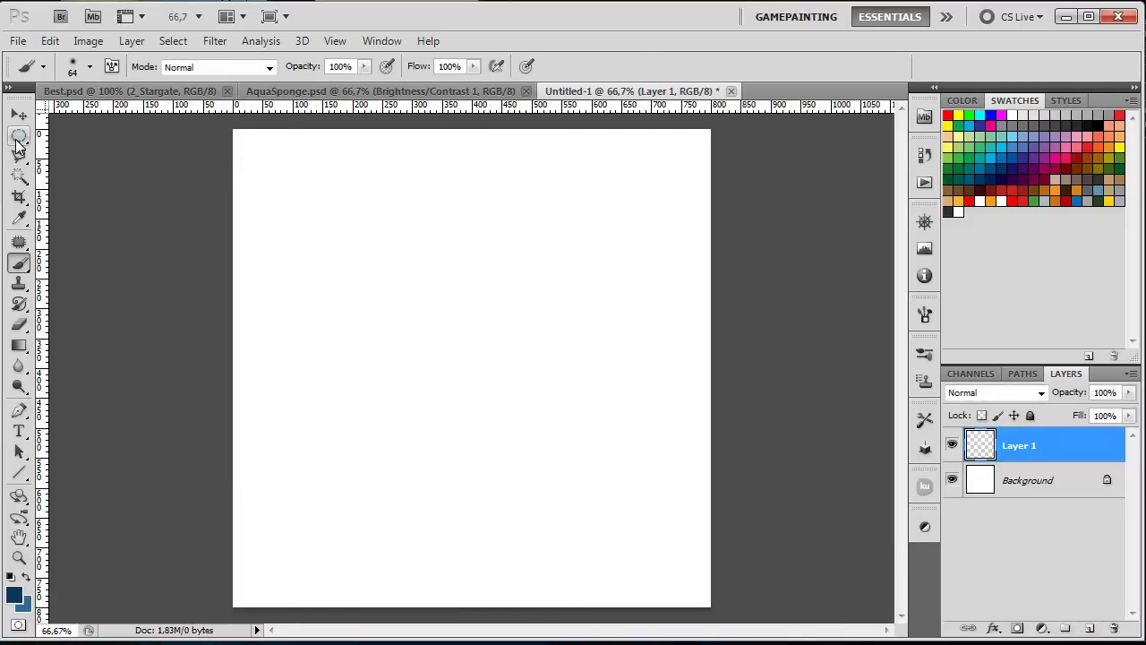
- Place a vertical and a horizontal guide crossing at the canvas centre, at 400 px on both rulers
{"action": "left_click_drag", "start_coordinate": [18, 138], "coordinate": [71, 153]}
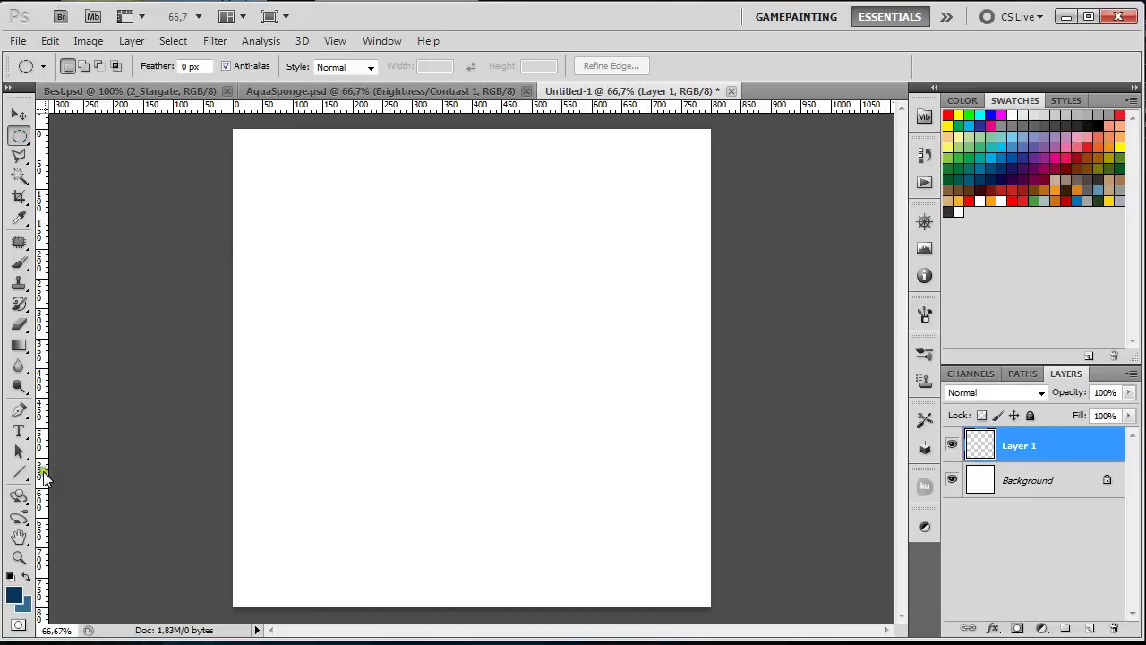
{"action": "left_click_drag", "start_coordinate": [43, 476], "coordinate": [472, 453]}
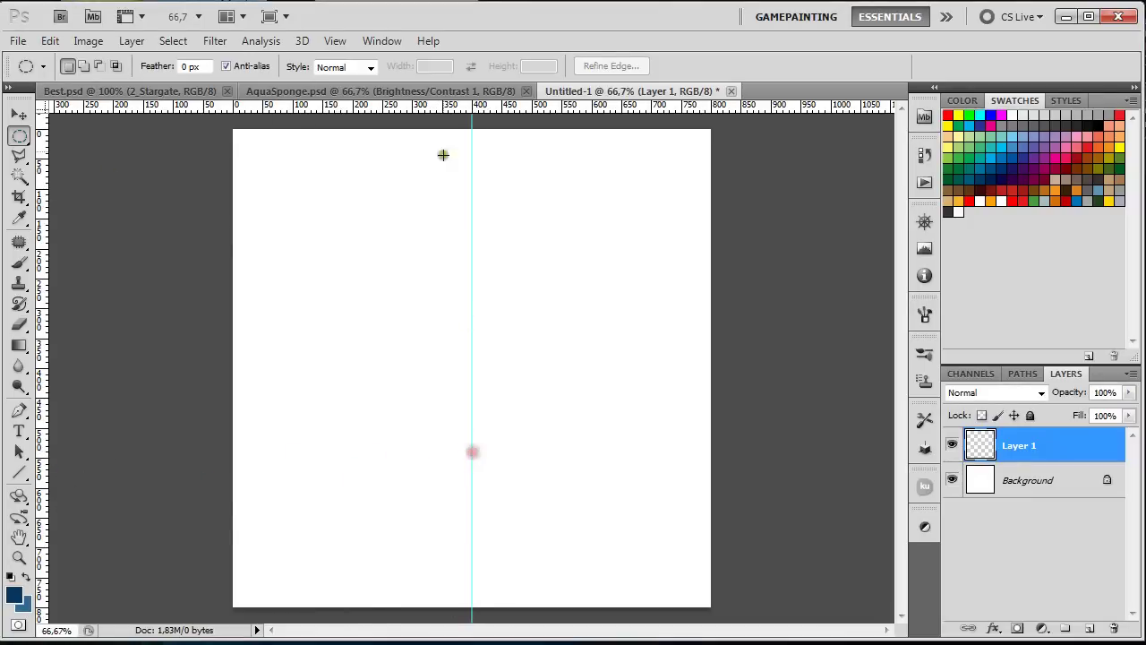
{"action": "left_click_drag", "start_coordinate": [453, 107], "coordinate": [438, 388]}
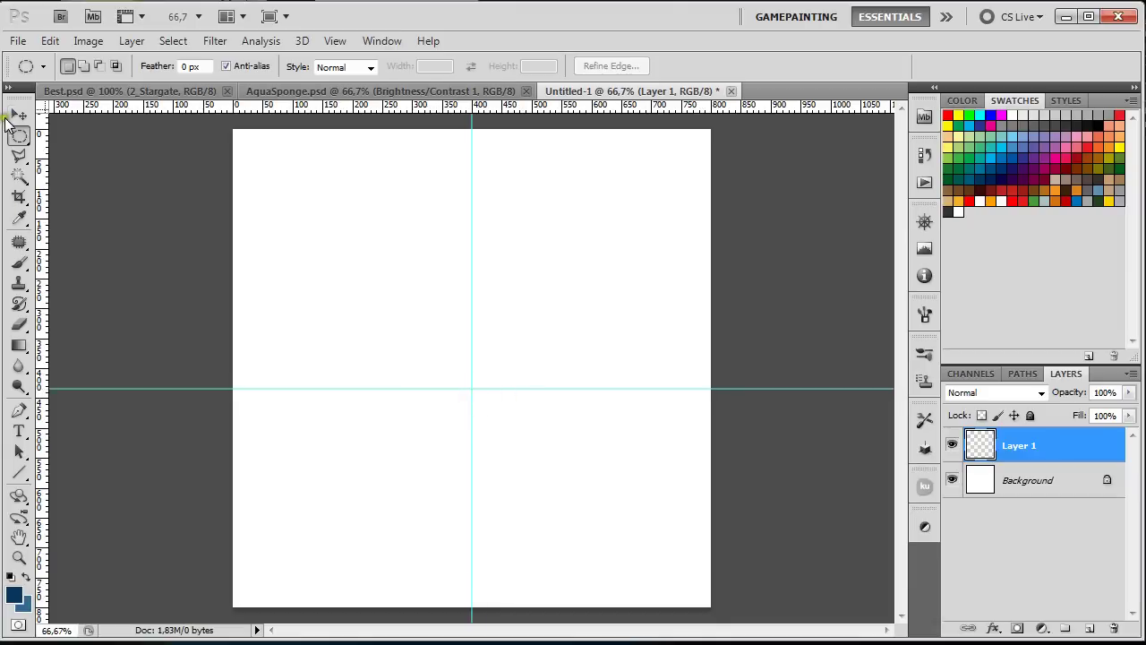
{"action": "left_click", "coordinate": [14, 115]}
{"action": "mouse_move", "coordinate": [181, 388]}
{"action": "left_mouse_down"}
{"action": "mouse_move", "coordinate": [179, 356]}
{"action": "mouse_move", "coordinate": [179, 367]}
{"action": "left_mouse_up"}
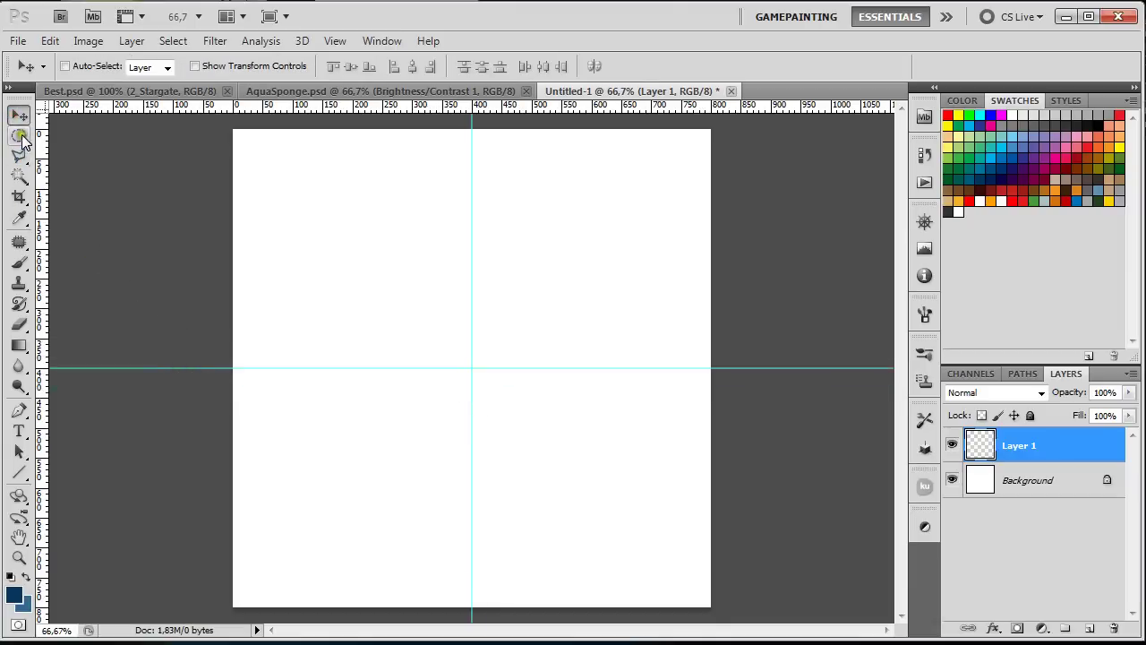
- Select a circle about 650 px wide centred on the guide crossing, fill it with the blue radial gradient on Layer 1, and deselect
{"action": "left_click", "coordinate": [19, 135]}
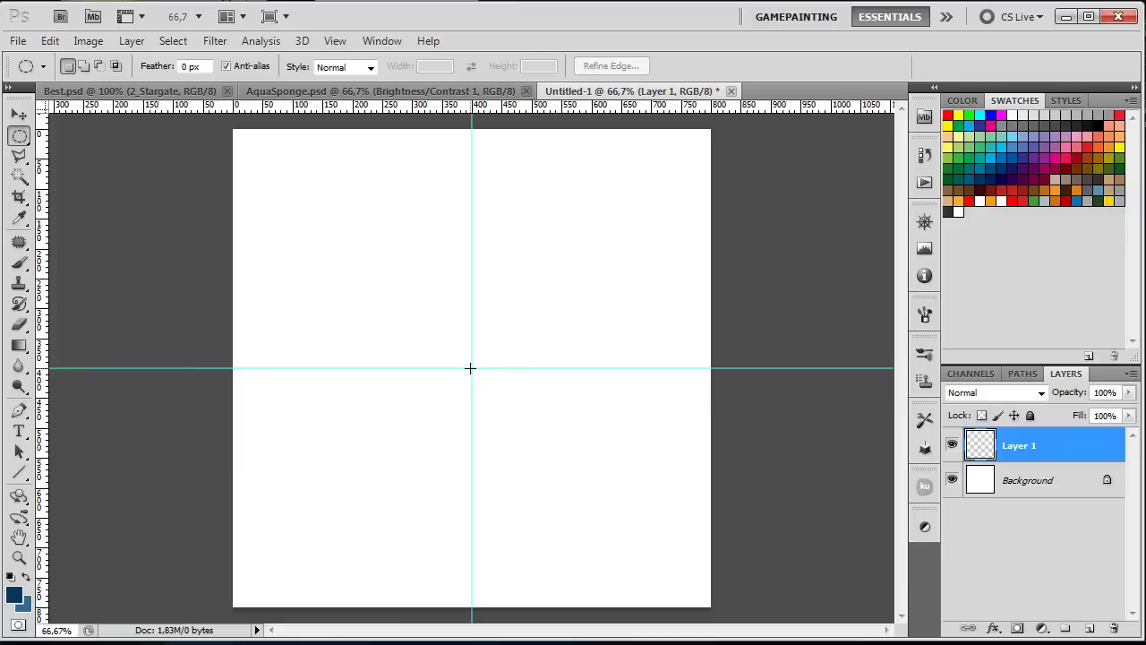
{"action": "left_click_drag", "start_coordinate": [471, 369], "coordinate": [661, 631]}
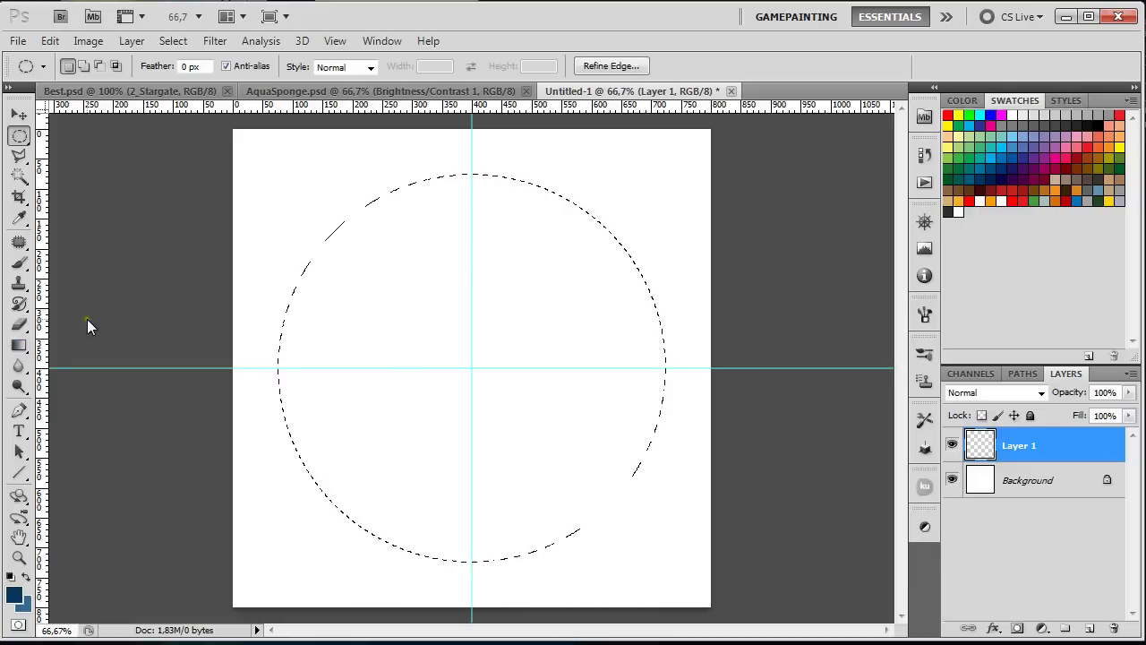
{"action": "left_click", "coordinate": [18, 346]}
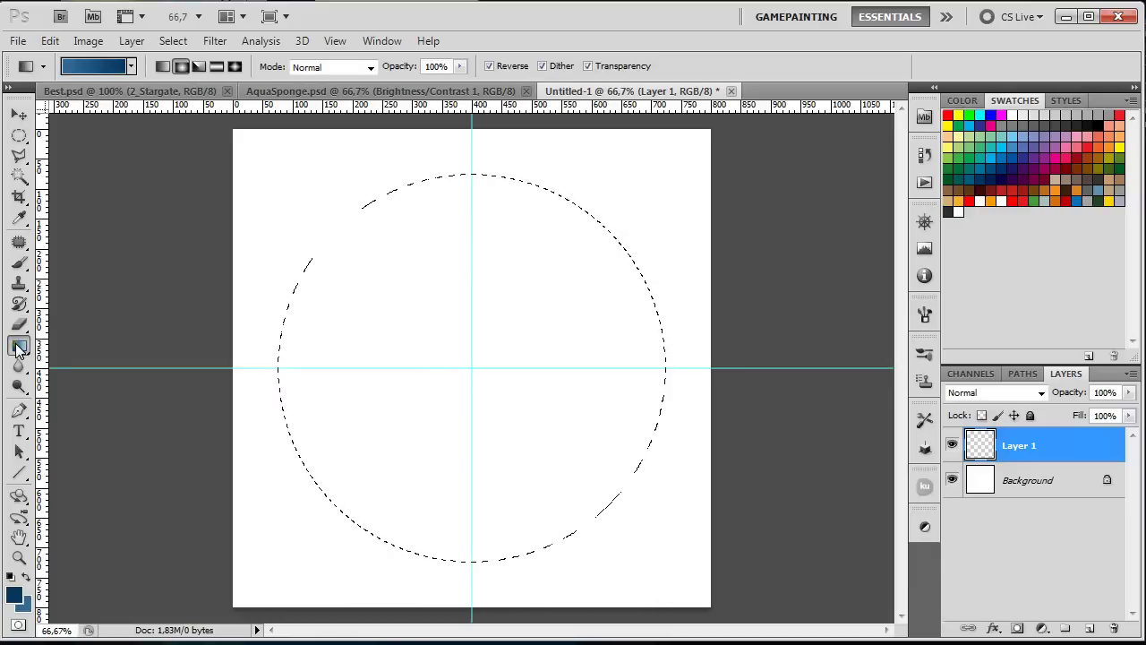
{"action": "left_click", "coordinate": [18, 347]}
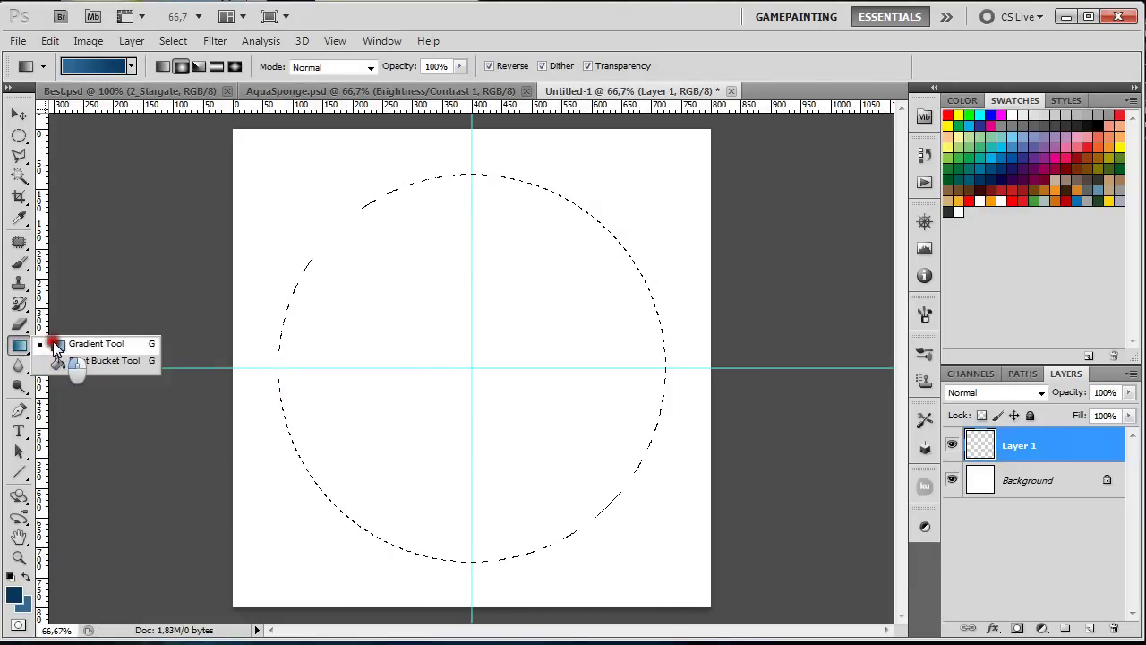
{"action": "left_click", "coordinate": [55, 346]}
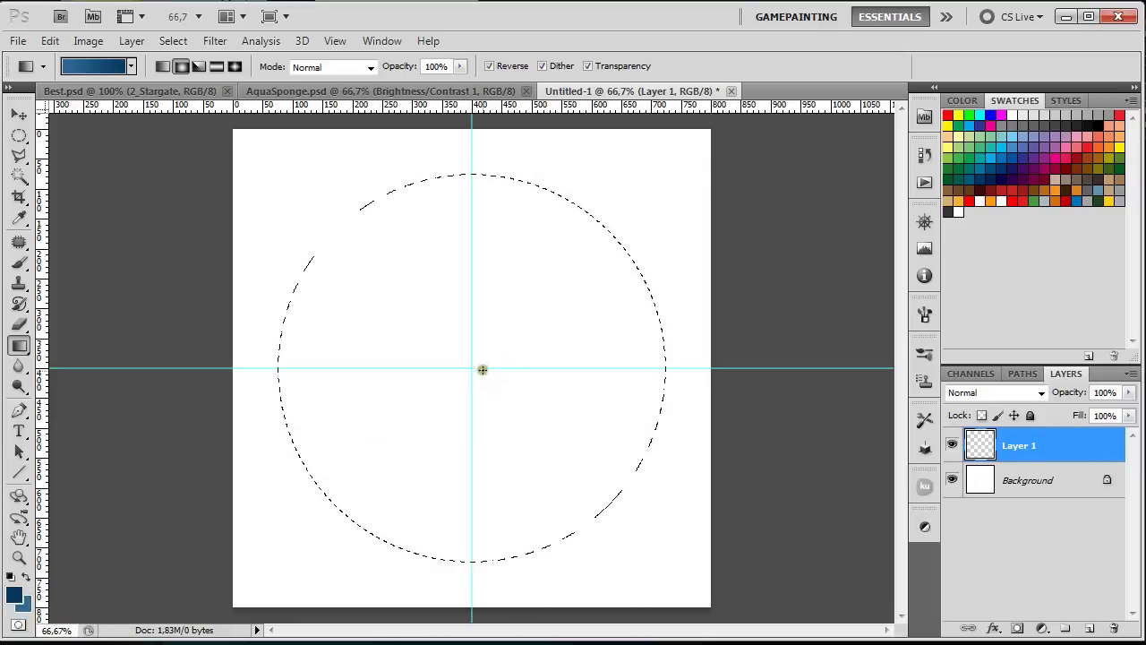
{"action": "left_click_drag", "start_coordinate": [471, 367], "coordinate": [724, 610]}
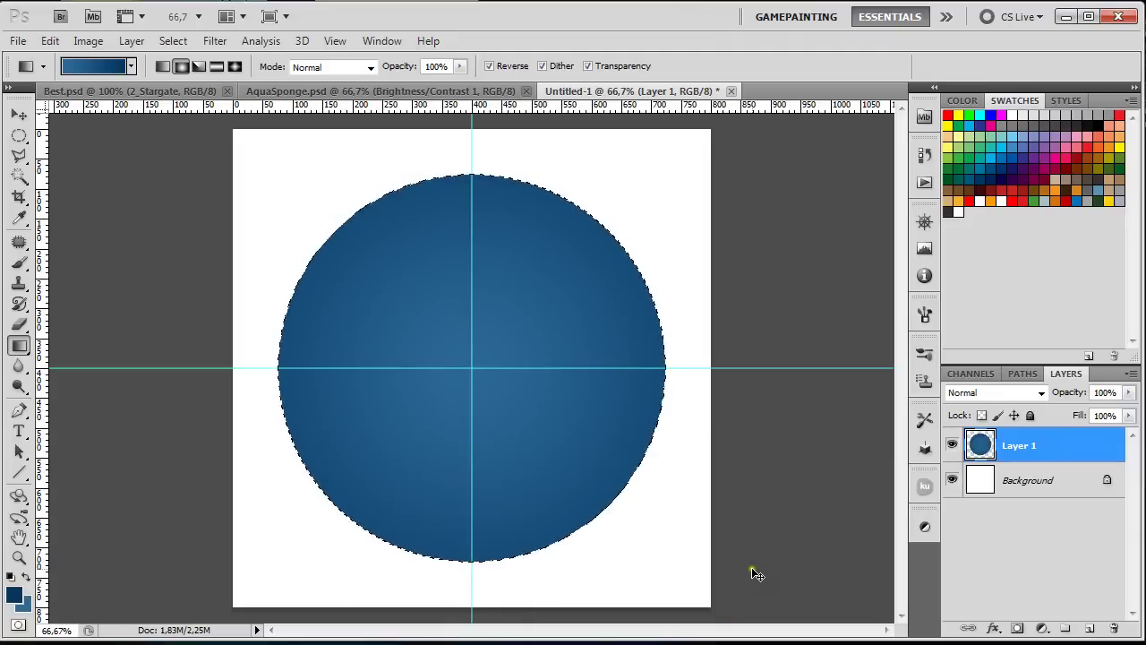
{"action": "key", "text": "ctrl+d"}
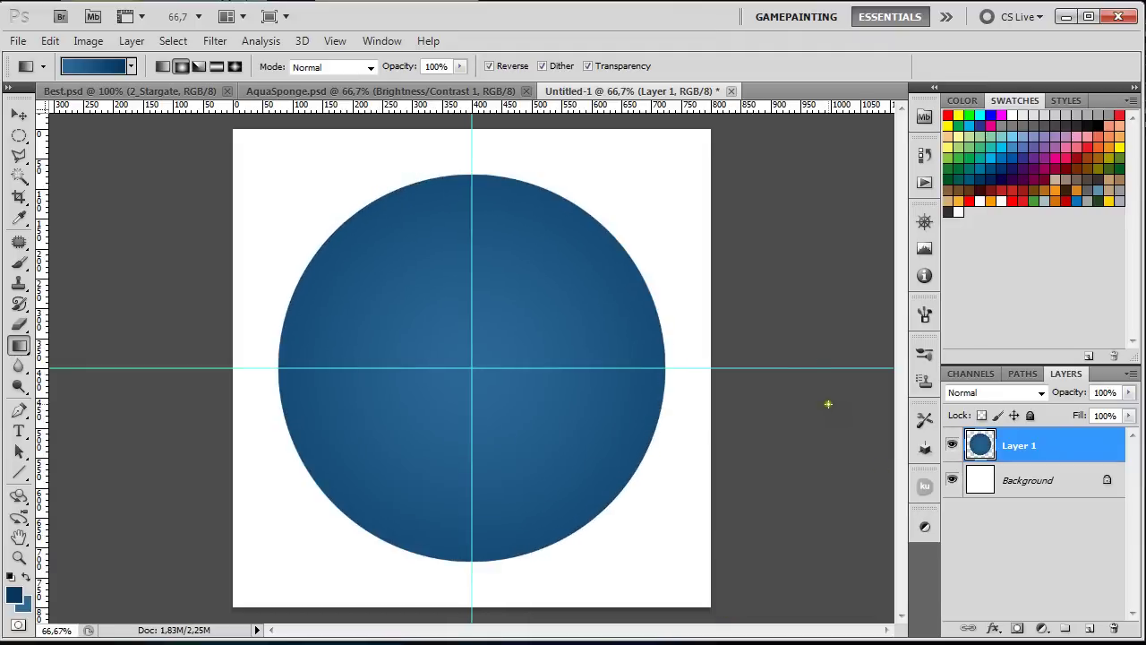
- Hide the guides and open the Glass distortion filter for the blue disc on Layer 1
{"action": "key", "text": "ctrl+semicolon"}
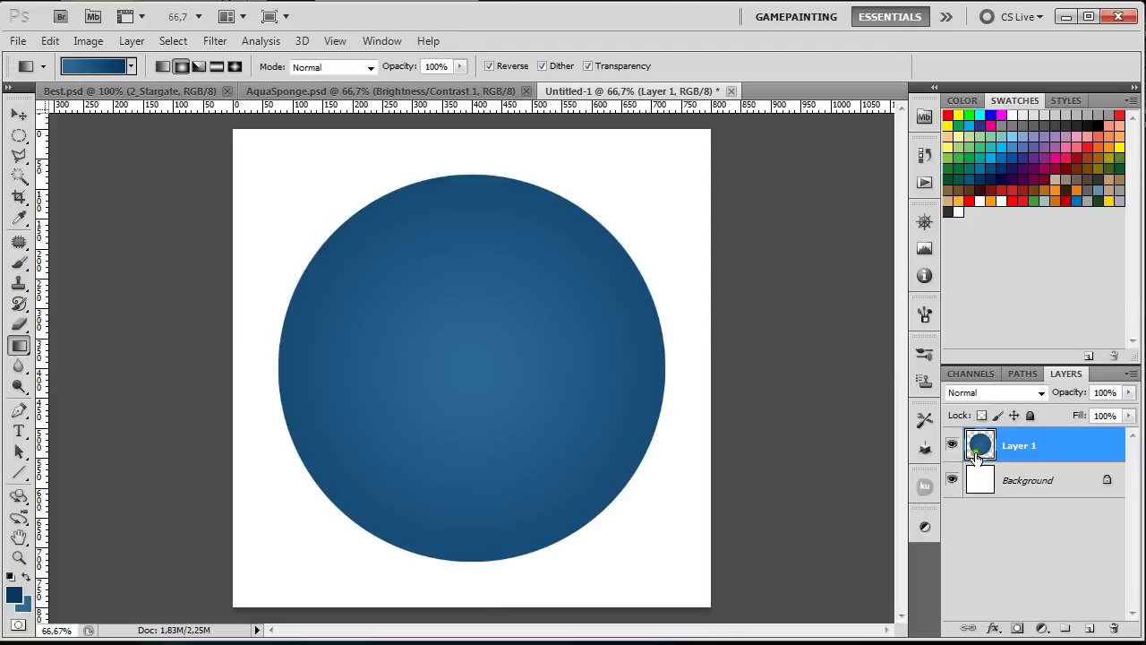
{"action": "left_click", "coordinate": [207, 40]}
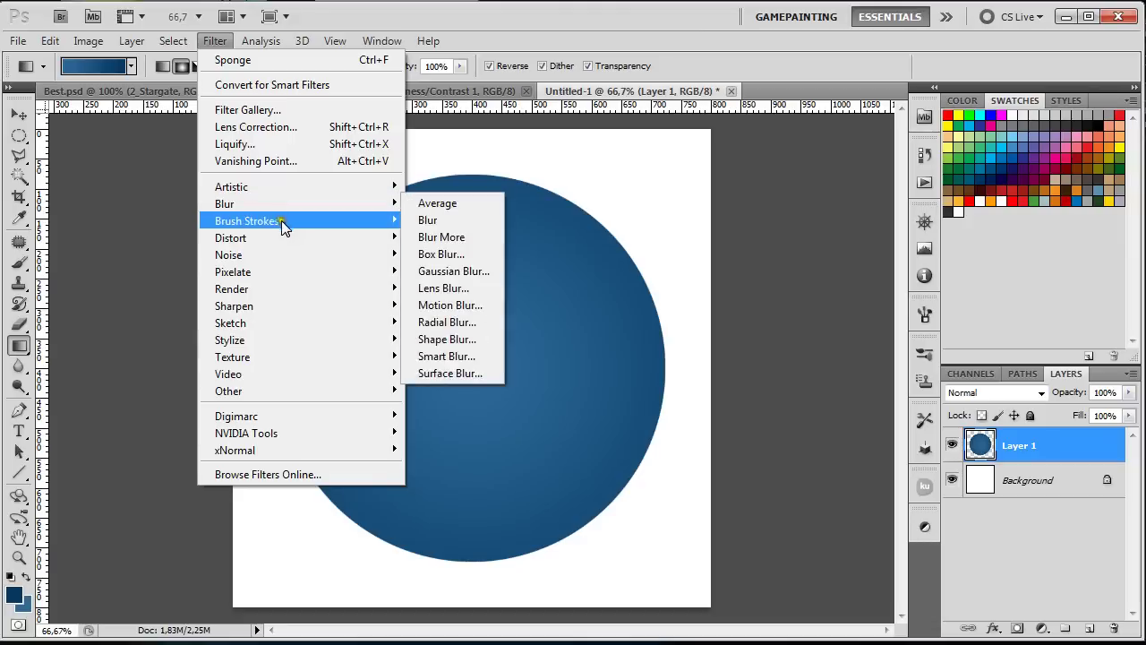
{"action": "mouse_move", "coordinate": [283, 239]}
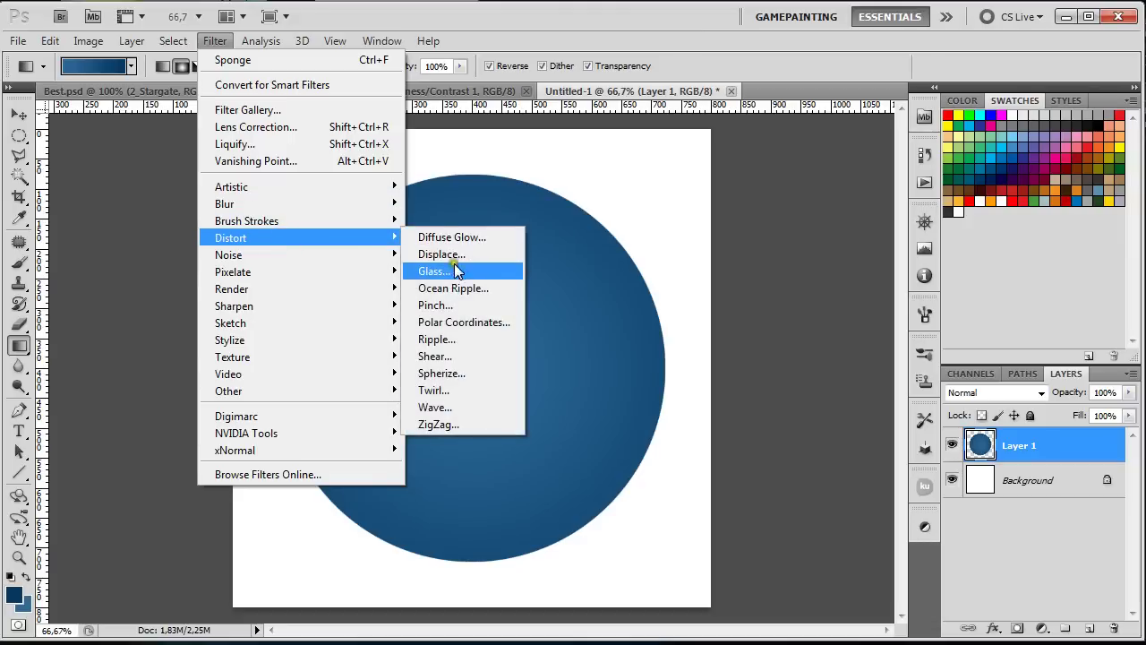
{"action": "left_click", "coordinate": [453, 271]}
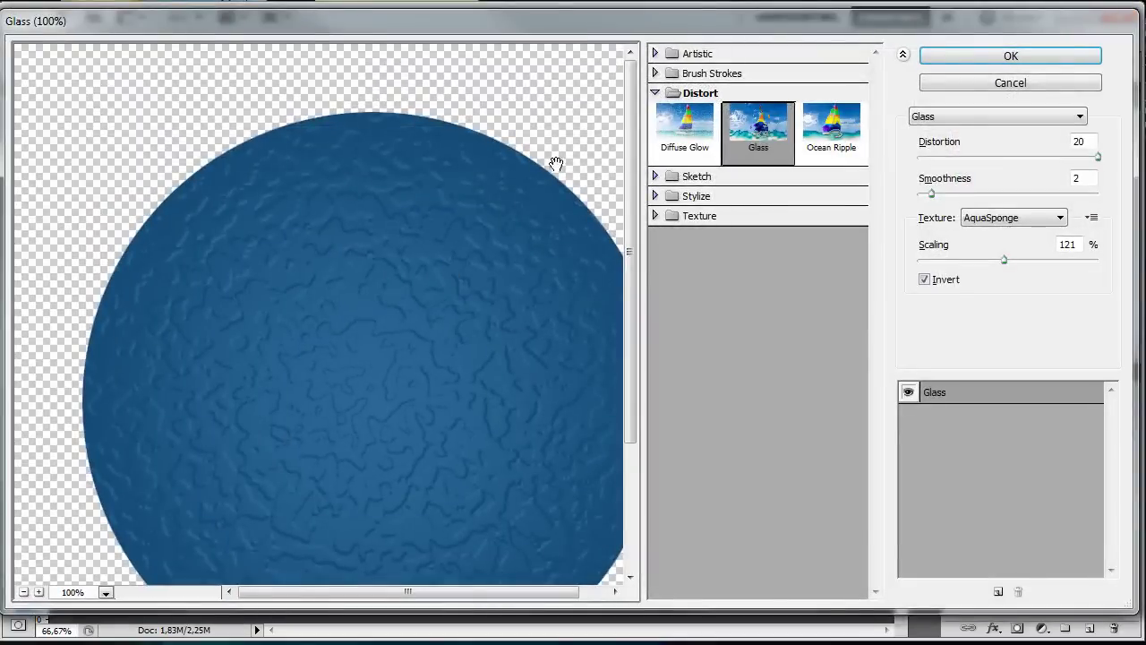
{"action": "left_click_drag", "start_coordinate": [526, 30], "coordinate": [538, 34]}
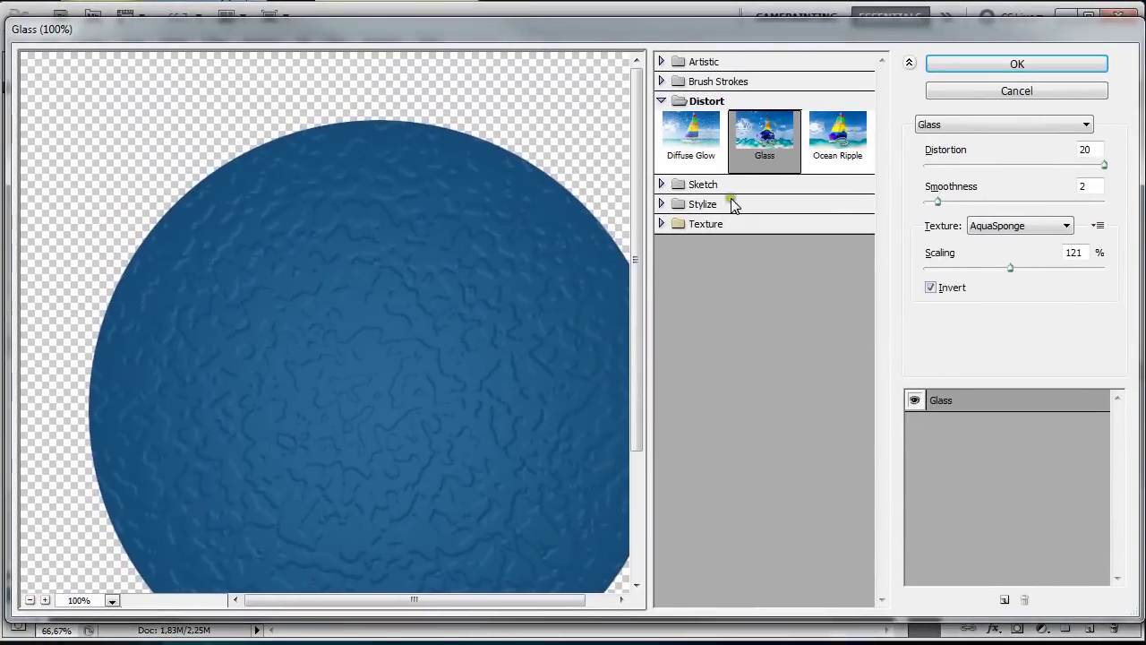
{"action": "left_click", "coordinate": [1064, 226]}
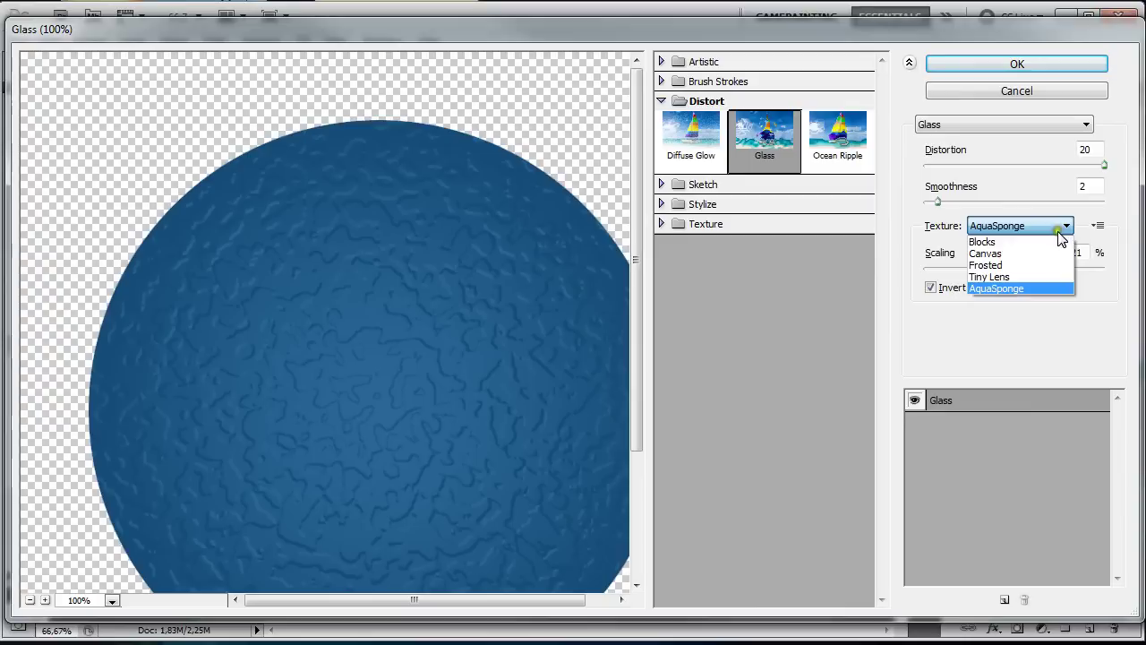
{"action": "left_click", "coordinate": [1065, 225]}
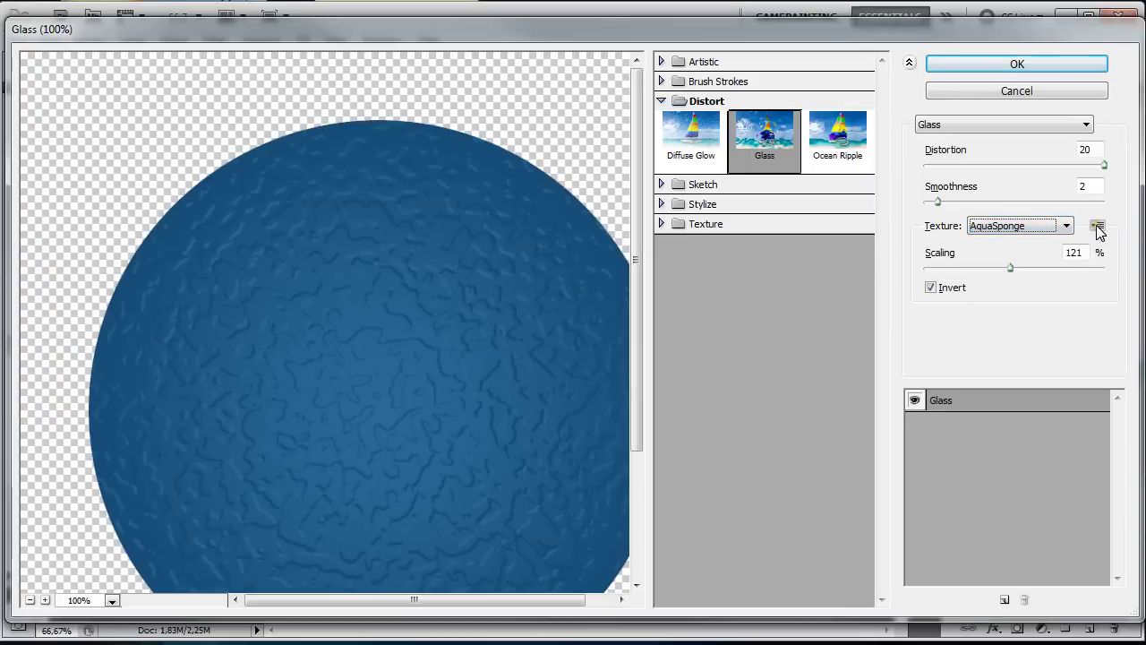
{"action": "left_click", "coordinate": [1098, 228]}
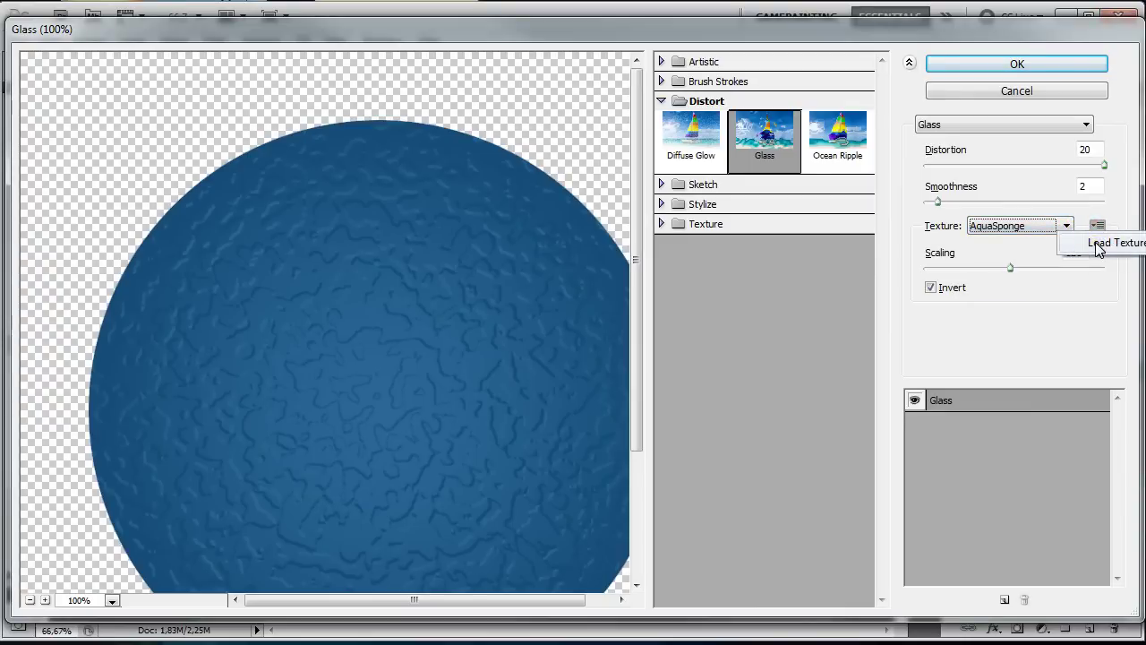
{"action": "left_click", "coordinate": [1099, 245]}
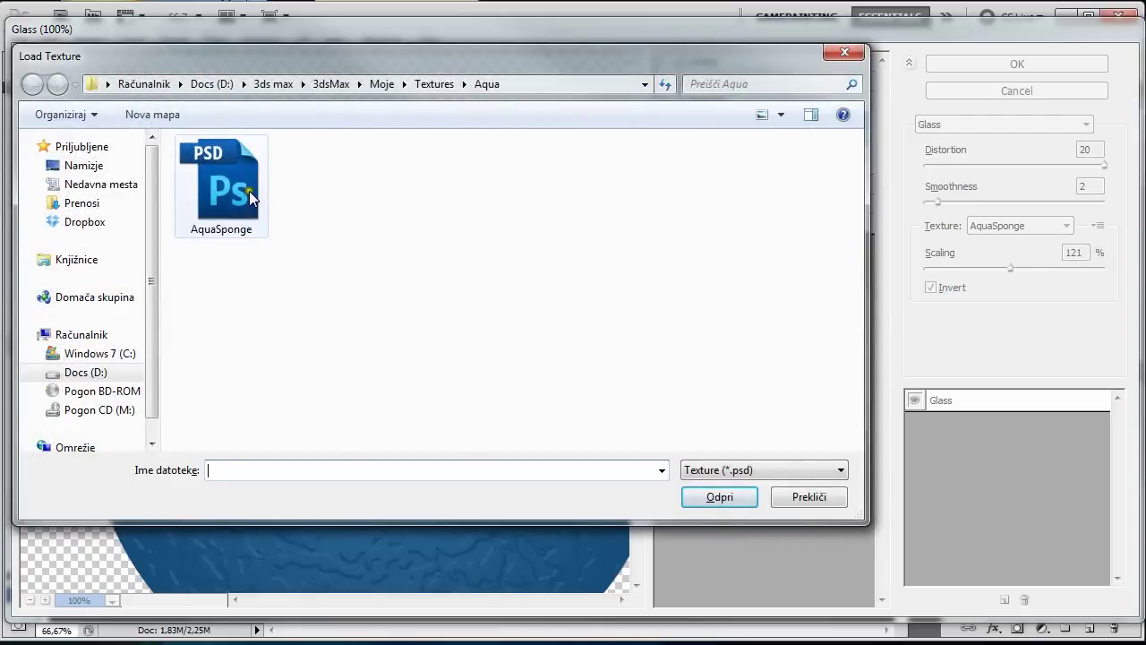
{"action": "left_click", "coordinate": [803, 500]}
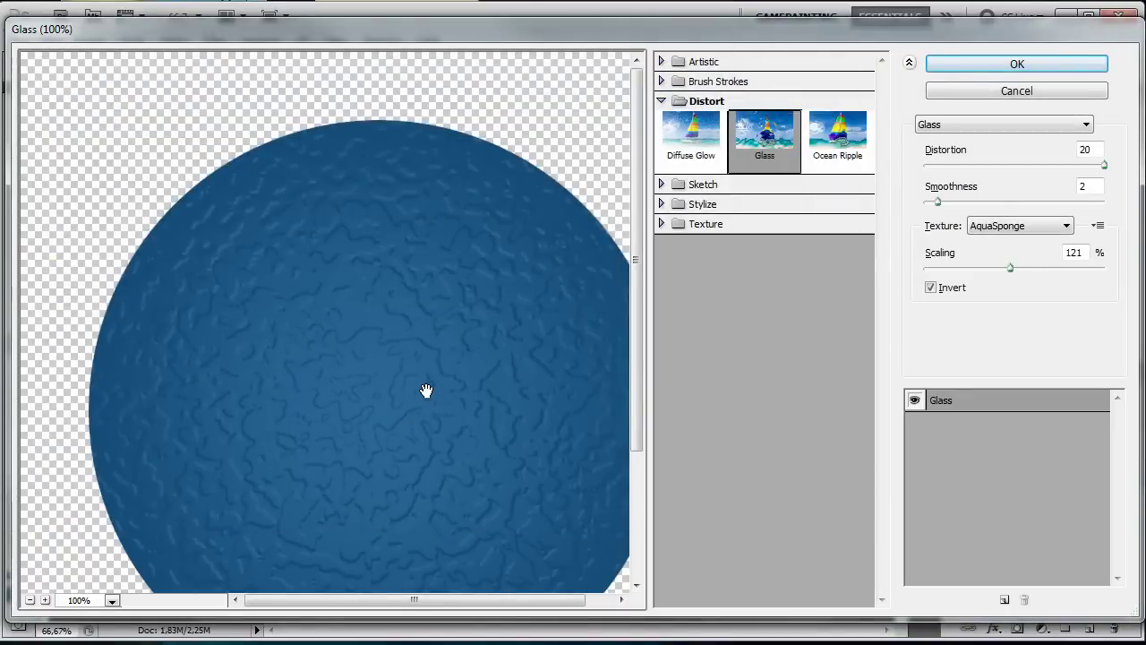
- Apply the Glass filter with distortion 20, smoothness 3, the AquaSponge texture at 121% scaling and Invert enabled
{"action": "left_click", "coordinate": [412, 409], "text": "alt"}
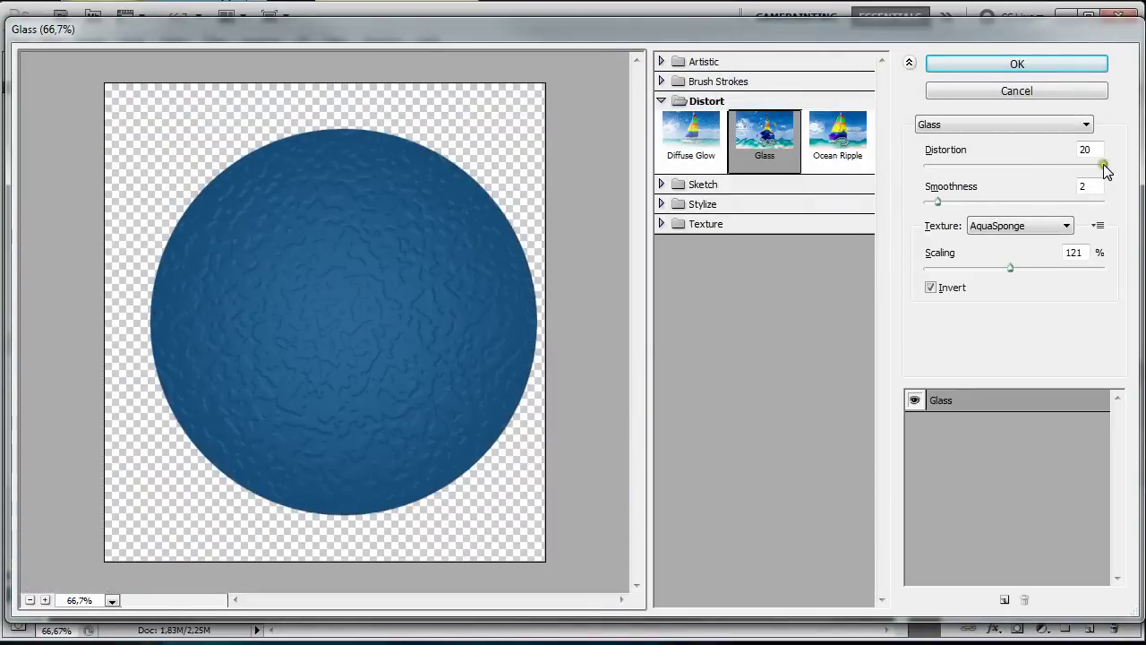
{"action": "mouse_move", "coordinate": [1106, 171]}
{"action": "left_mouse_down"}
{"action": "mouse_move", "coordinate": [1049, 156]}
{"action": "mouse_move", "coordinate": [1036, 165]}
{"action": "mouse_move", "coordinate": [1130, 169]}
{"action": "mouse_move", "coordinate": [1096, 168]}
{"action": "left_mouse_up"}
{"action": "mouse_move", "coordinate": [942, 202]}
{"action": "left_mouse_down"}
{"action": "mouse_move", "coordinate": [1034, 207]}
{"action": "mouse_move", "coordinate": [956, 207]}
{"action": "left_mouse_up"}
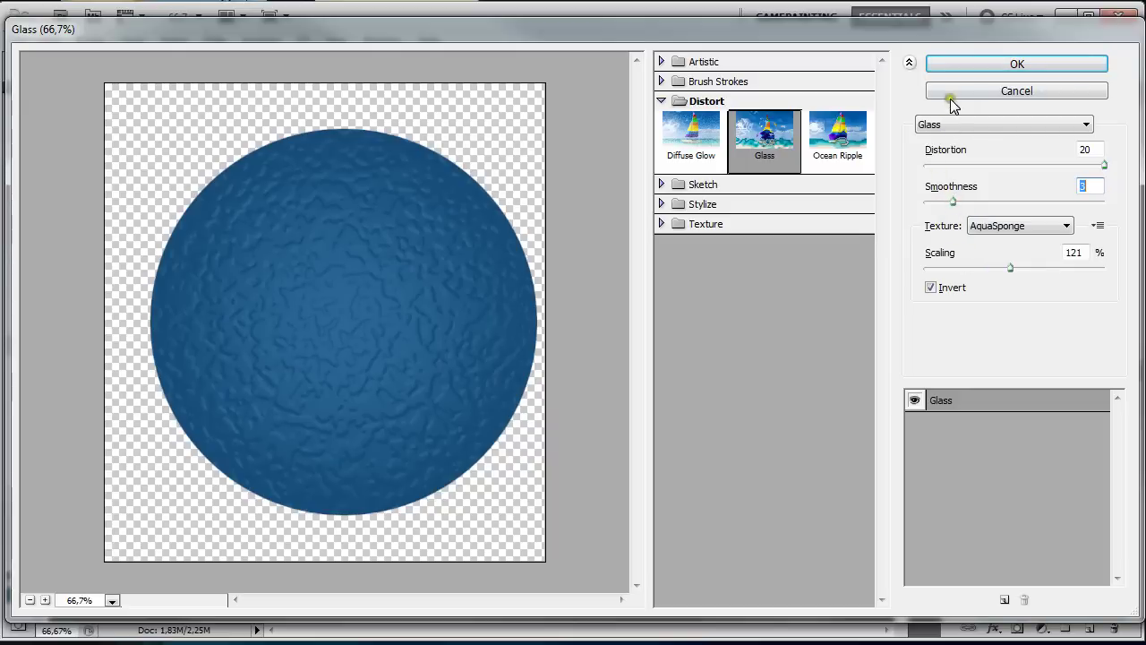
{"action": "left_click", "coordinate": [1001, 66]}
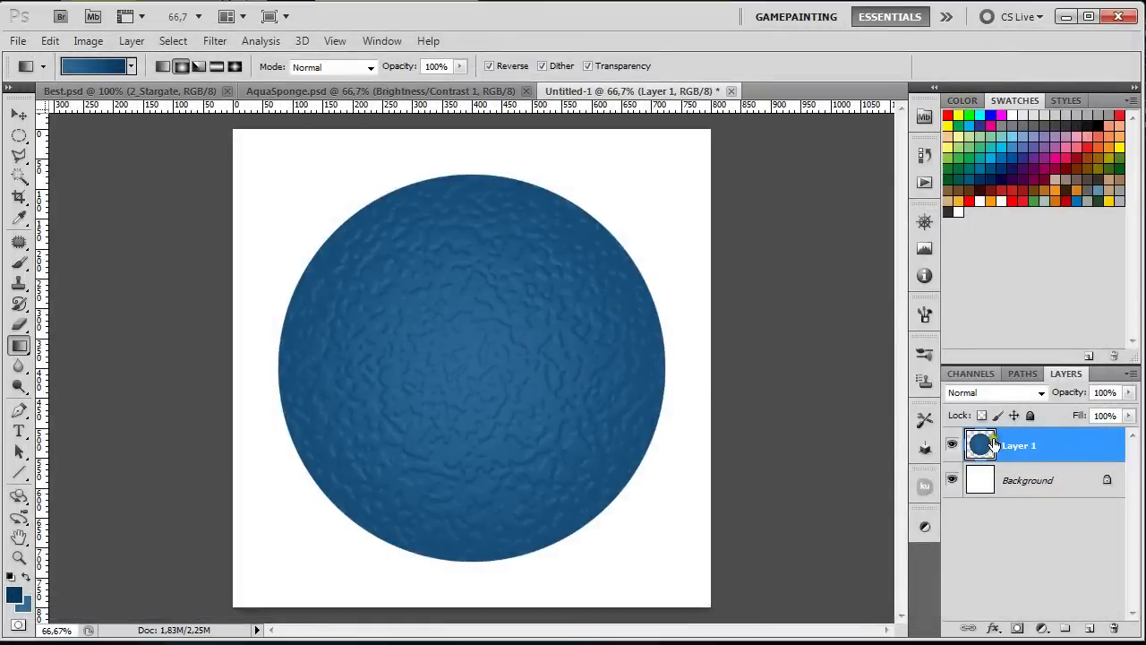
- Duplicate the textured disc layer and set the copy's blend mode to Soft Light
{"action": "key", "text": "ctrl+j"}
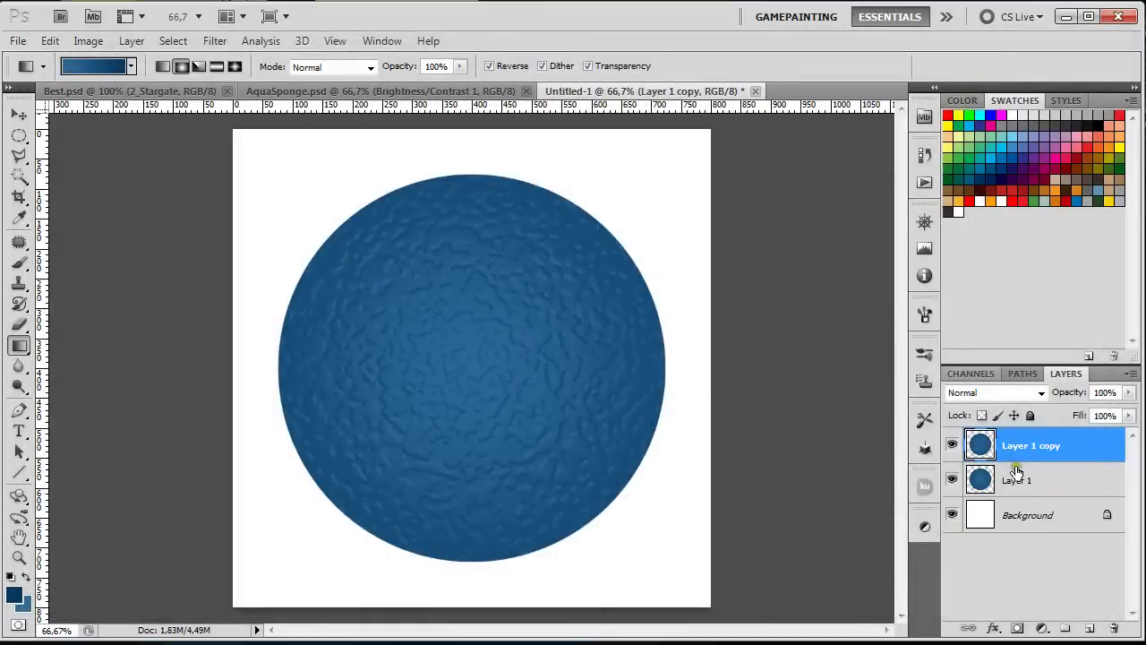
{"action": "left_click", "coordinate": [1020, 397]}
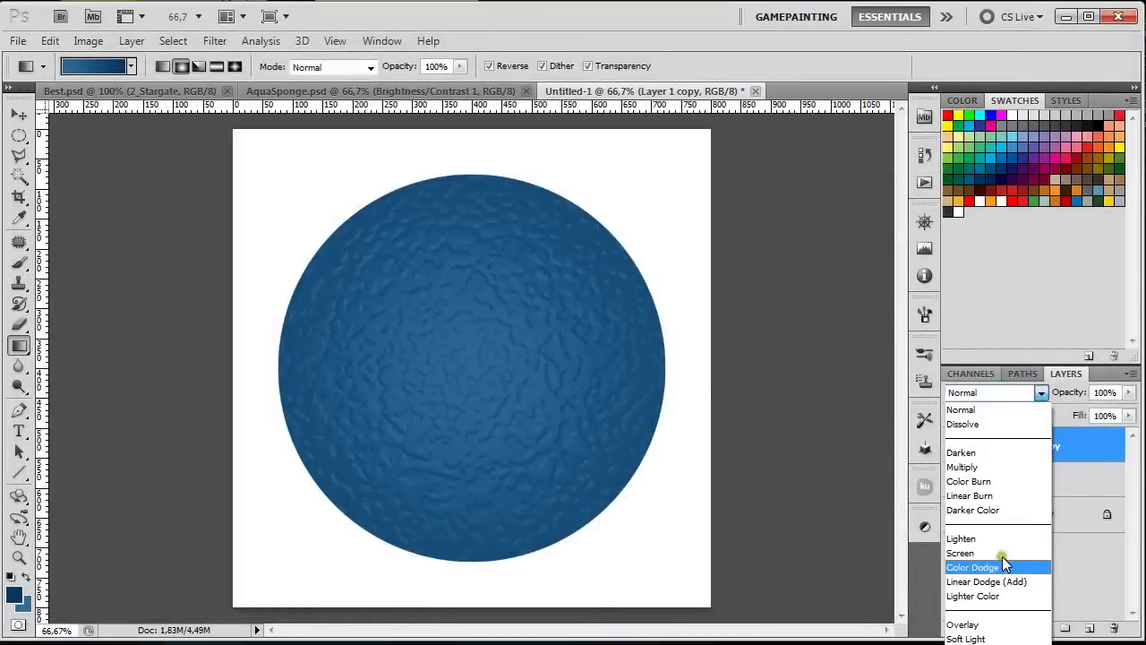
{"action": "left_click", "coordinate": [1003, 637]}
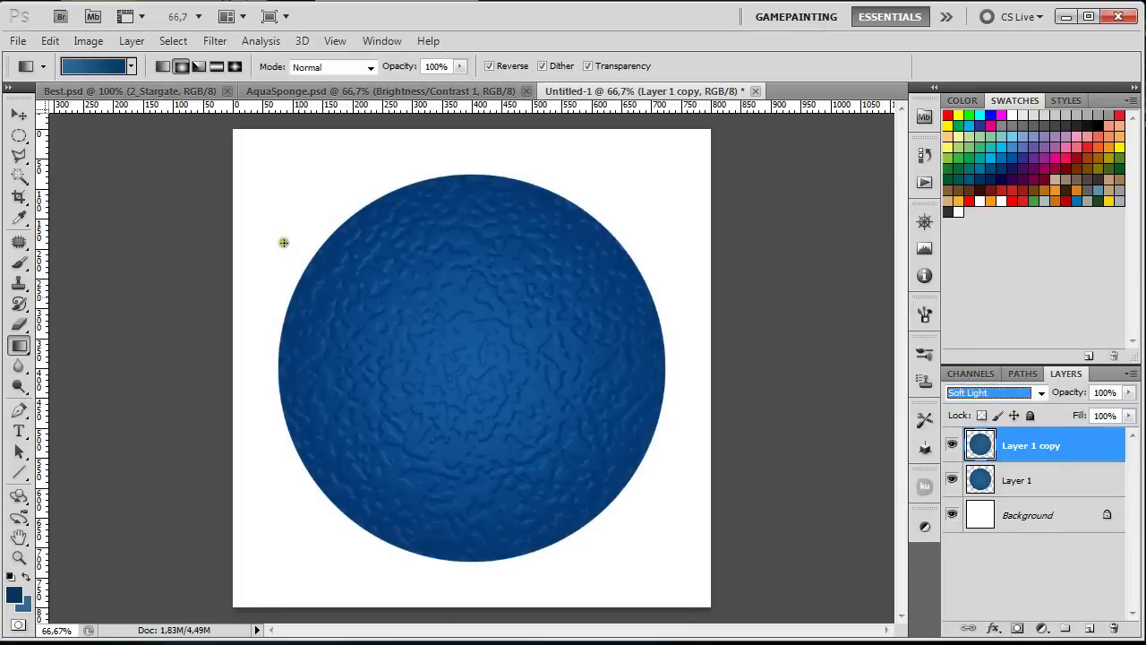
- Add an Inner Glow effect to Layer 1 and set the glow colour to black
{"action": "left_click", "coordinate": [1017, 474]}
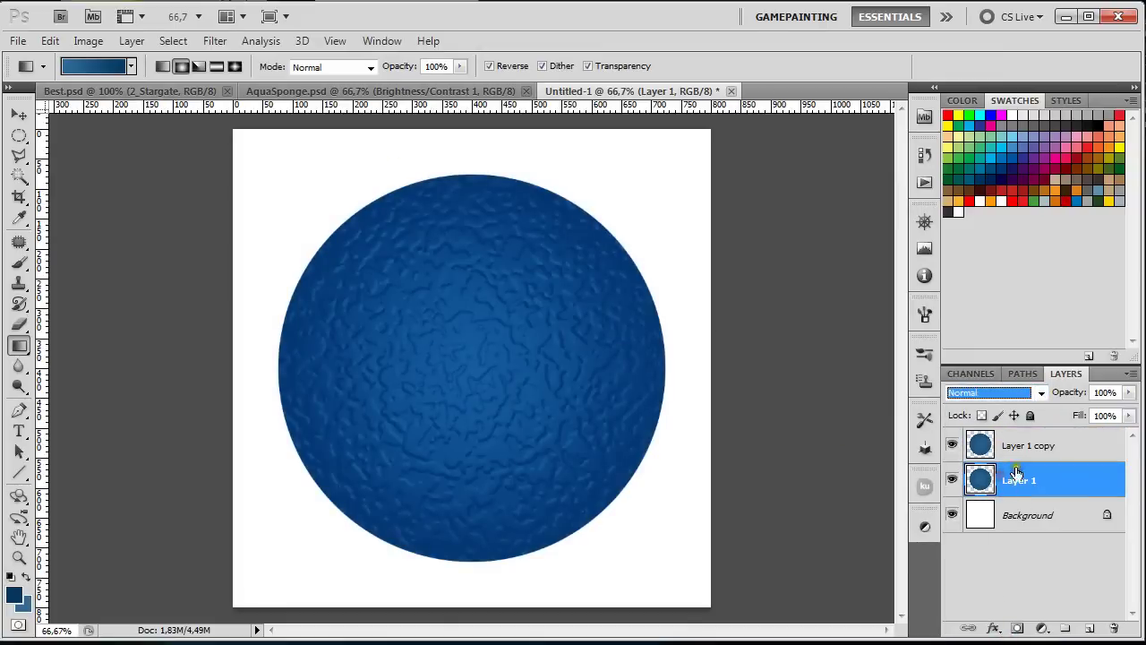
{"action": "left_click", "coordinate": [992, 628]}
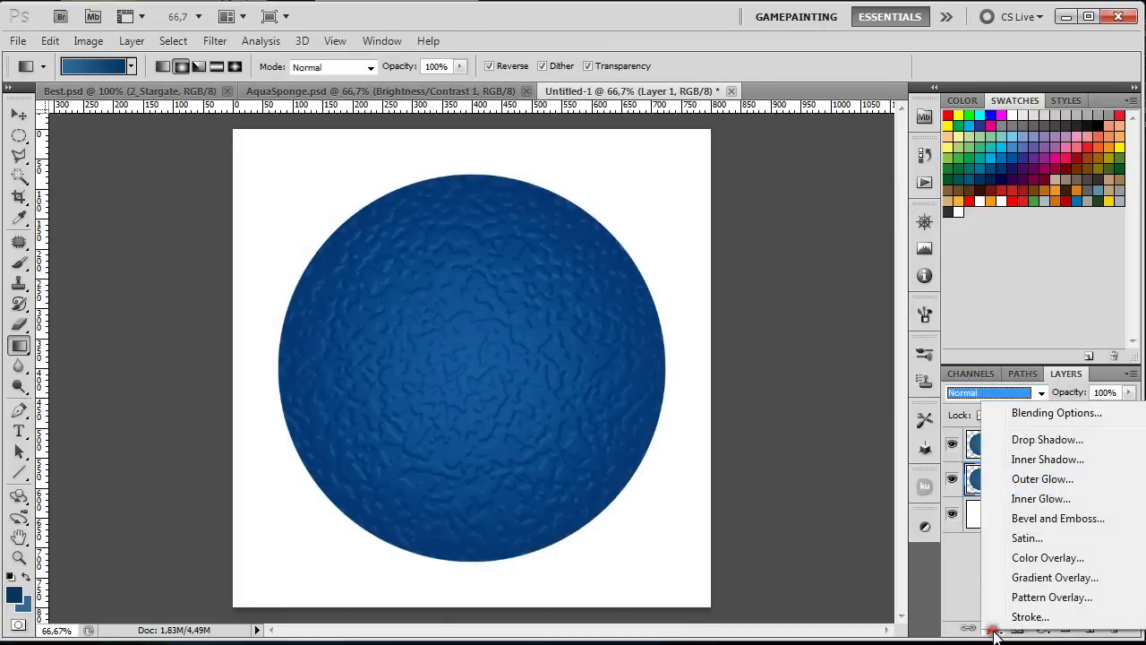
{"action": "left_click", "coordinate": [1043, 499]}
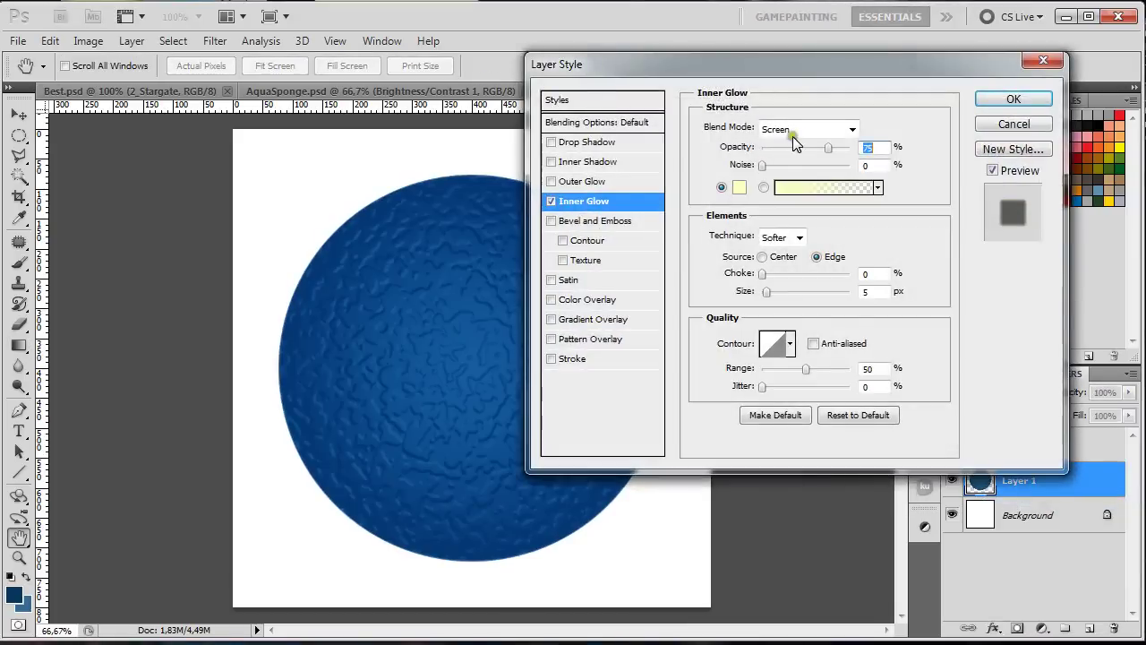
{"action": "left_click", "coordinate": [792, 134]}
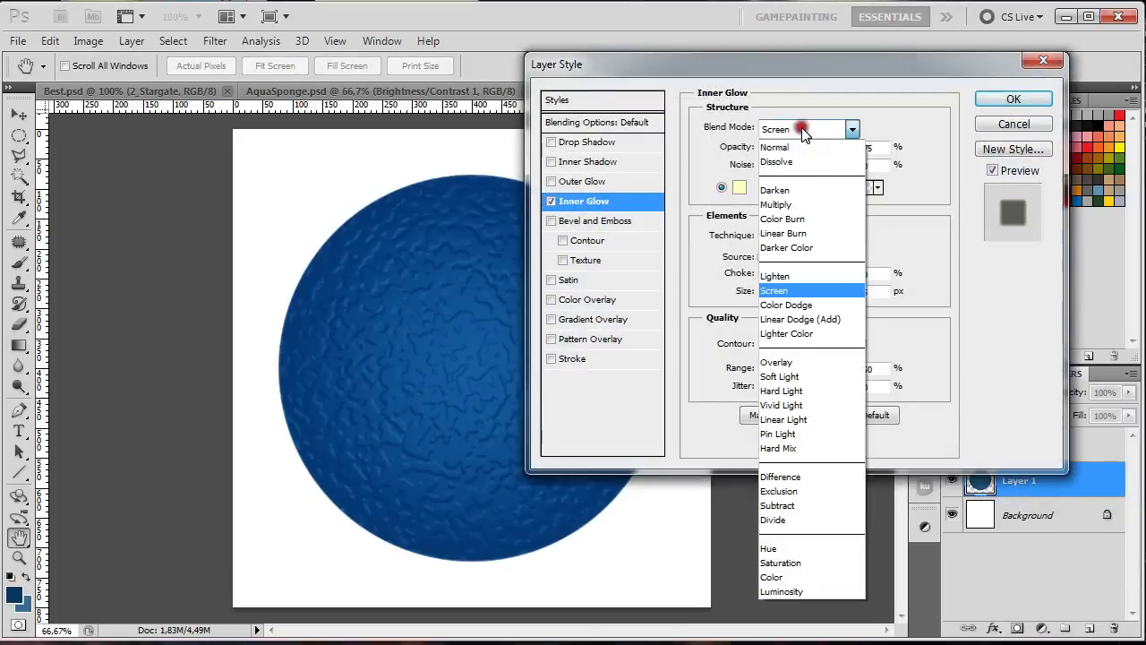
{"action": "left_click", "coordinate": [800, 146]}
{"action": "left_click", "coordinate": [739, 187]}
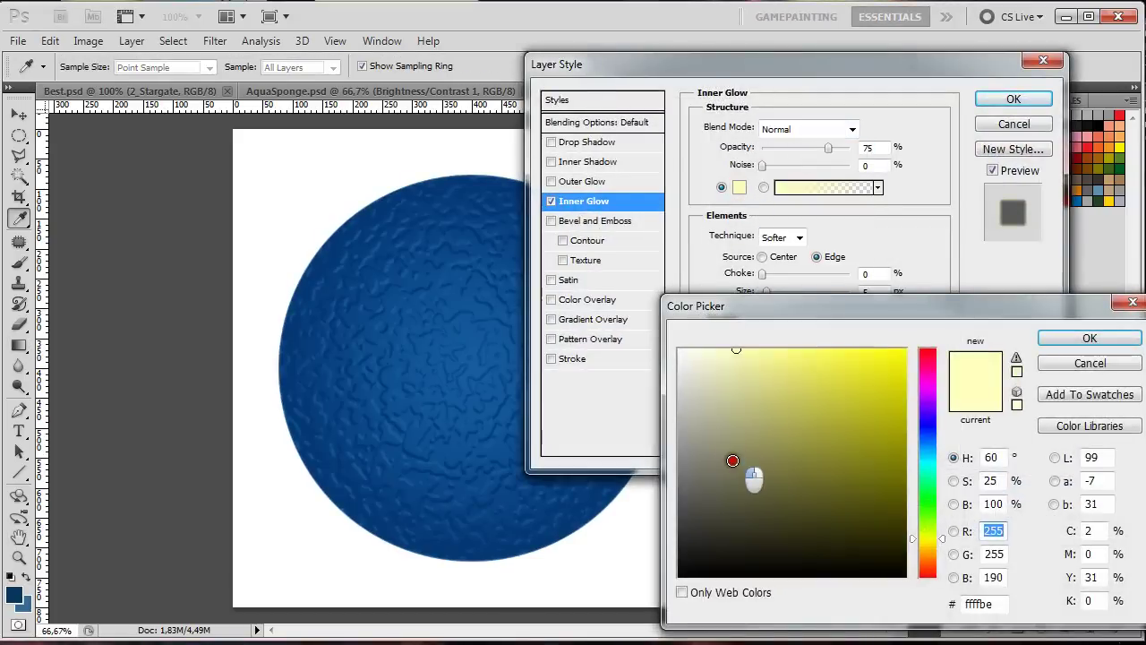
{"action": "left_click_drag", "start_coordinate": [729, 460], "coordinate": [677, 595]}
{"action": "left_click", "coordinate": [1090, 338]}
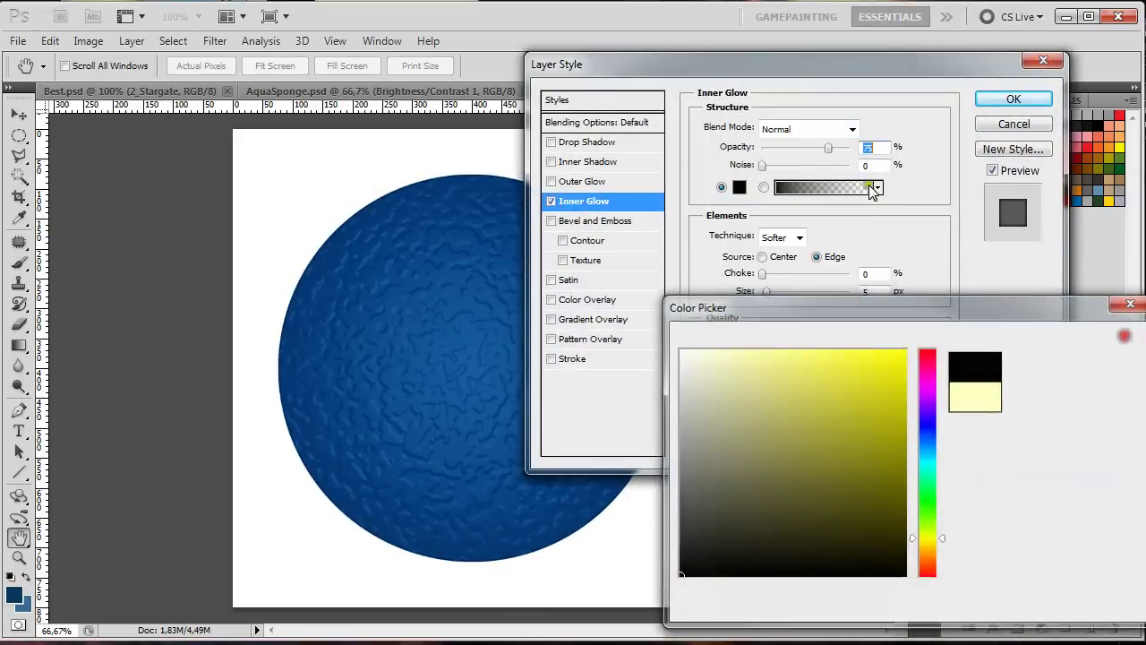
- Set the inner glow's blend mode to Multiply and its size to 65 px
{"action": "left_click", "coordinate": [851, 129]}
{"action": "left_click", "coordinate": [791, 204]}
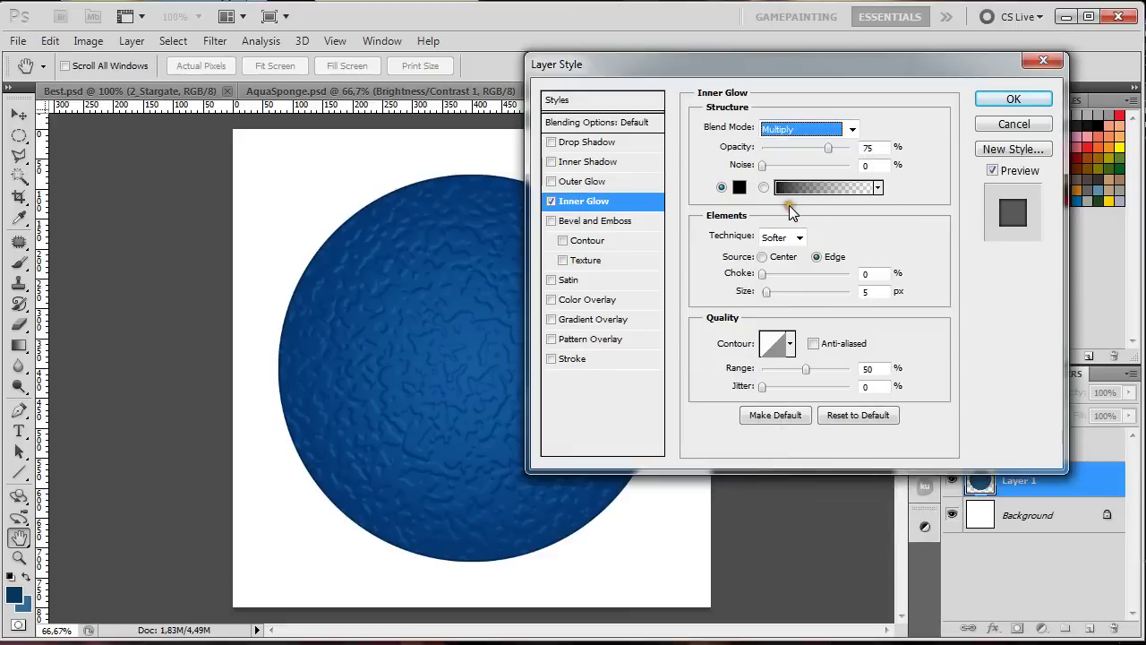
{"action": "left_click_drag", "start_coordinate": [766, 296], "coordinate": [791, 297]}
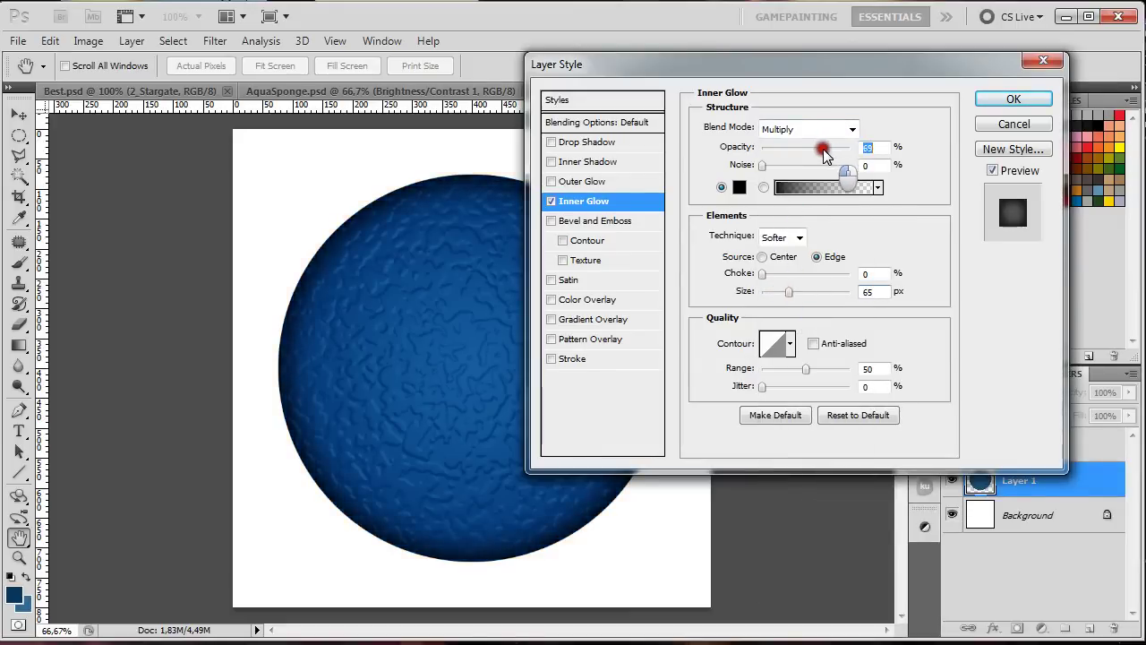
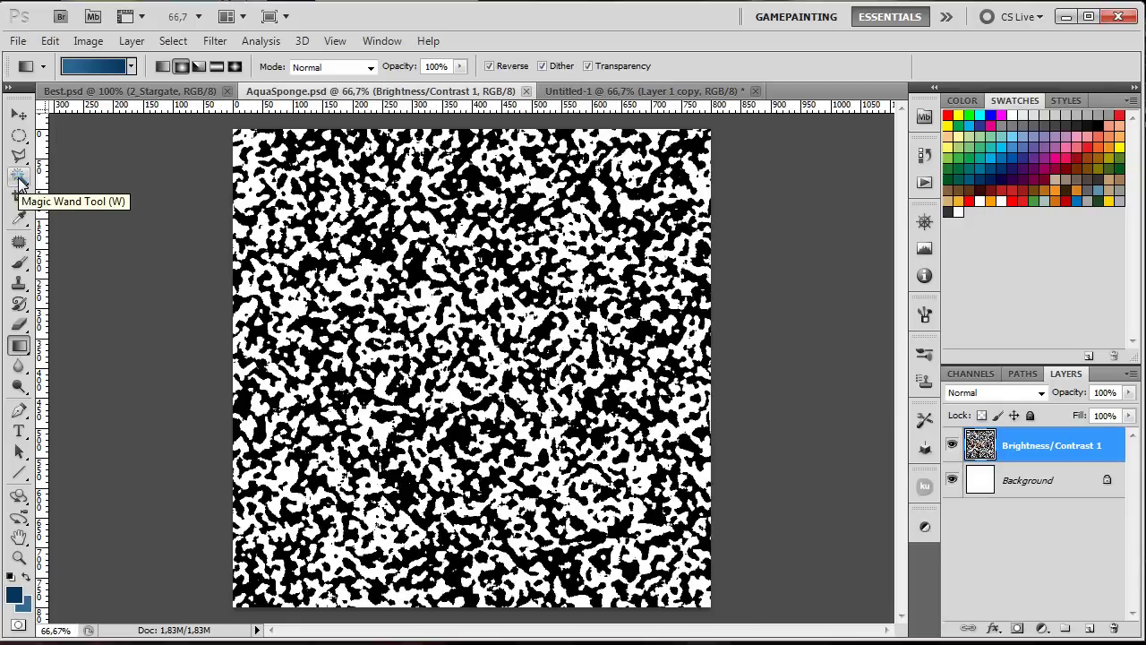
- Select all white areas of the AquaSponge texture with the Magic Wand, Contiguous off, and copy them to a new layer
{"action": "left_click", "coordinate": [20, 178]}
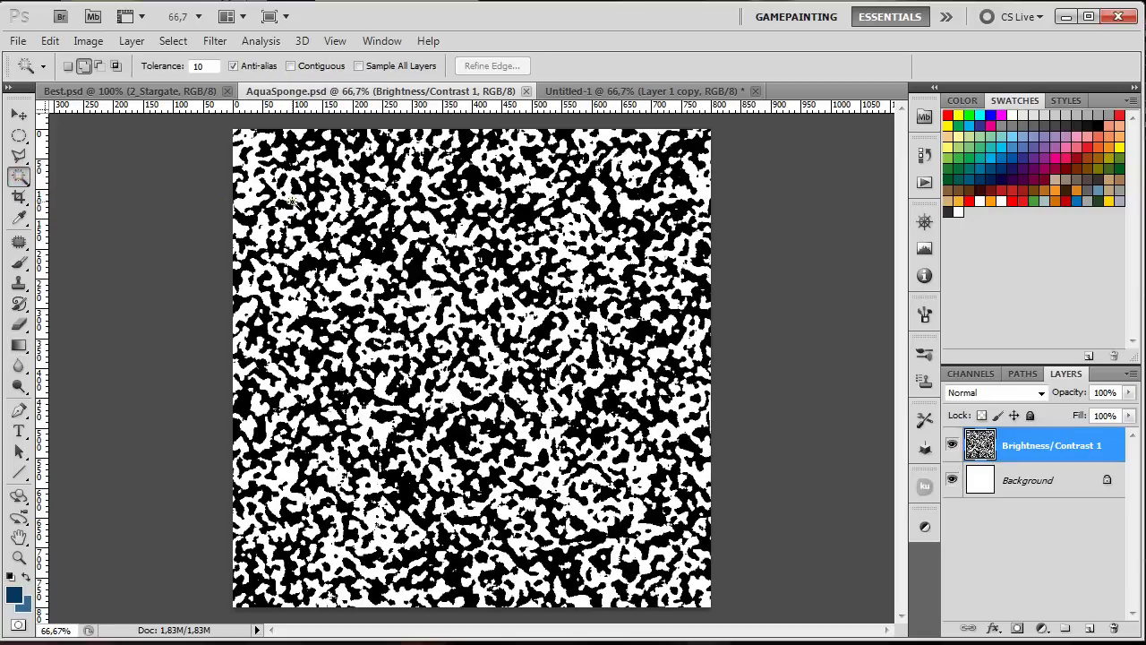
{"action": "left_click", "coordinate": [291, 66]}
{"action": "left_click", "coordinate": [256, 183]}
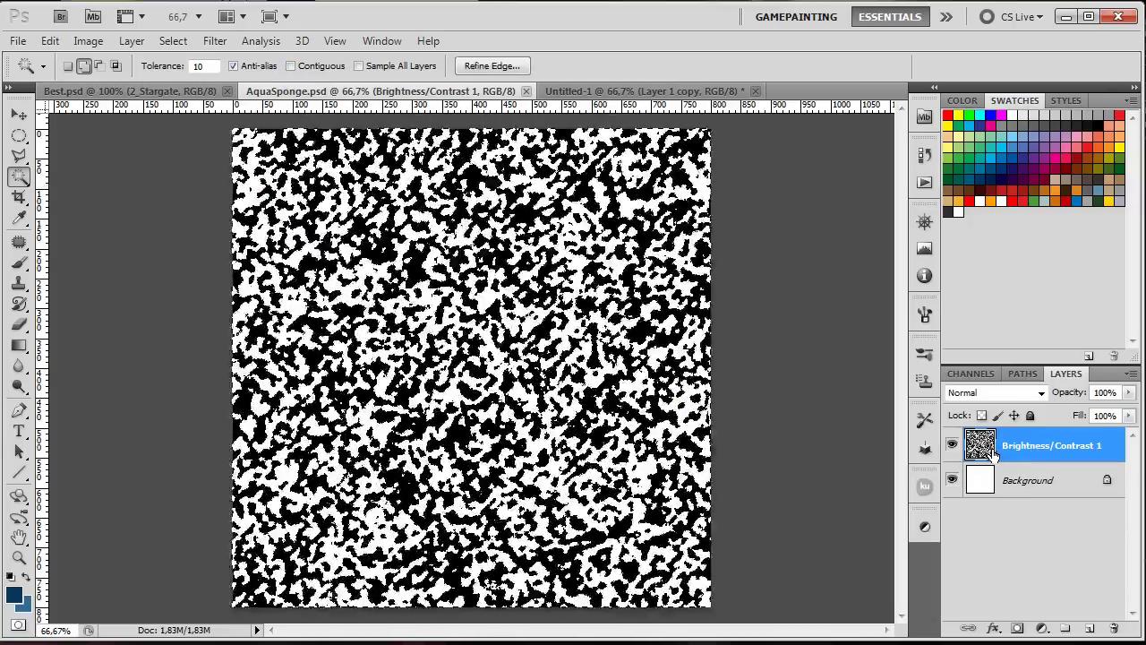
{"action": "key", "text": "ctrl+j"}
{"action": "key", "text": "ctrl"}
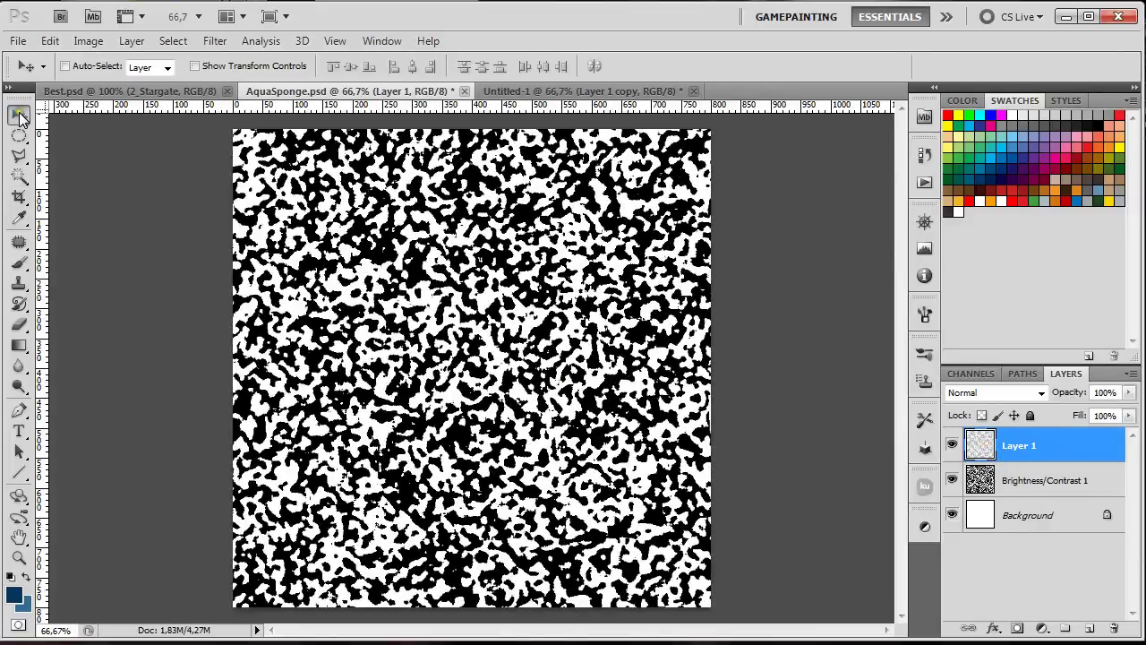
- Bring the white pattern layer into the disc document, aligned over the canvas, and mask it with the outline of Layer 1 copy
{"action": "left_click_drag", "start_coordinate": [367, 273], "coordinate": [494, 398]}
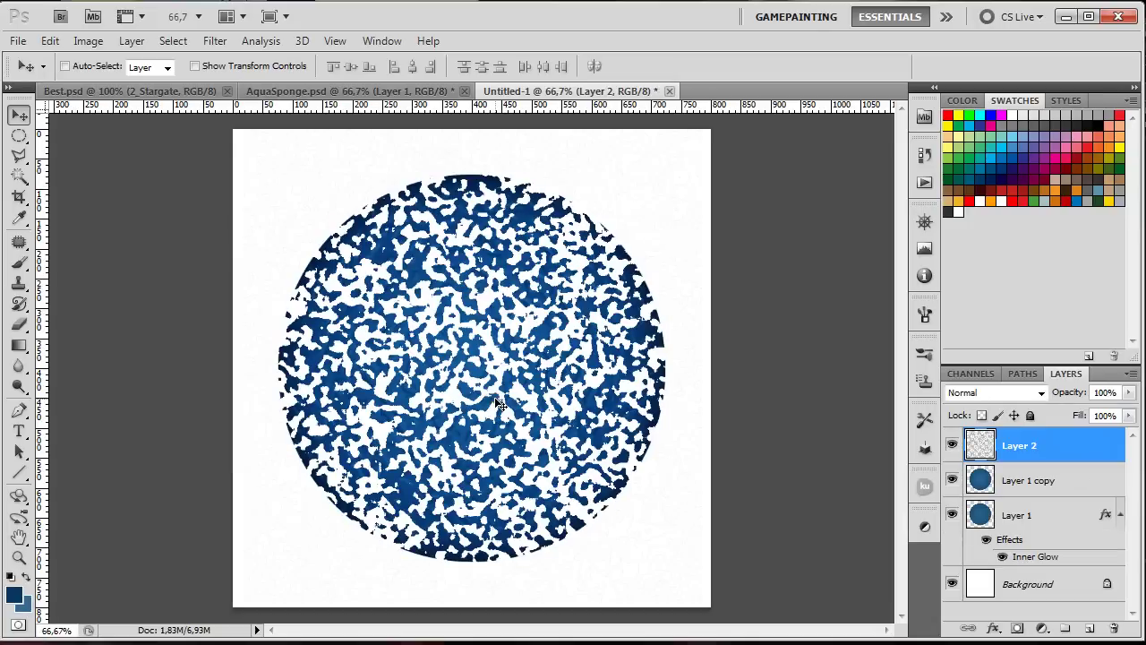
{"action": "left_click", "coordinate": [982, 481], "text": "ctrl"}
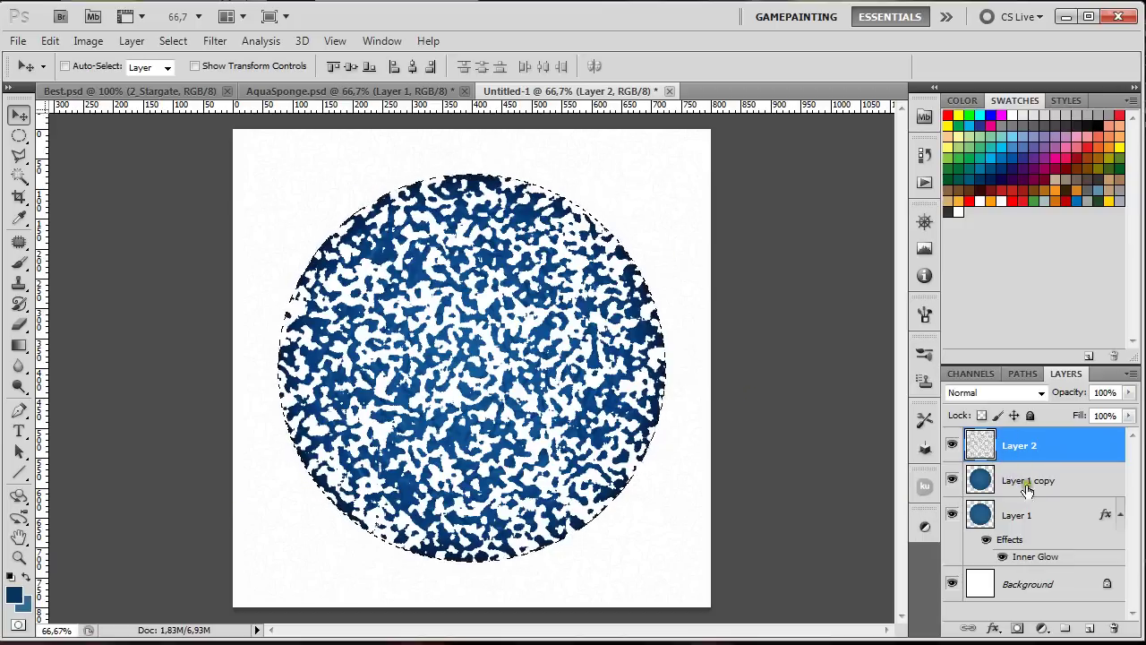
{"action": "left_click", "coordinate": [1017, 630]}
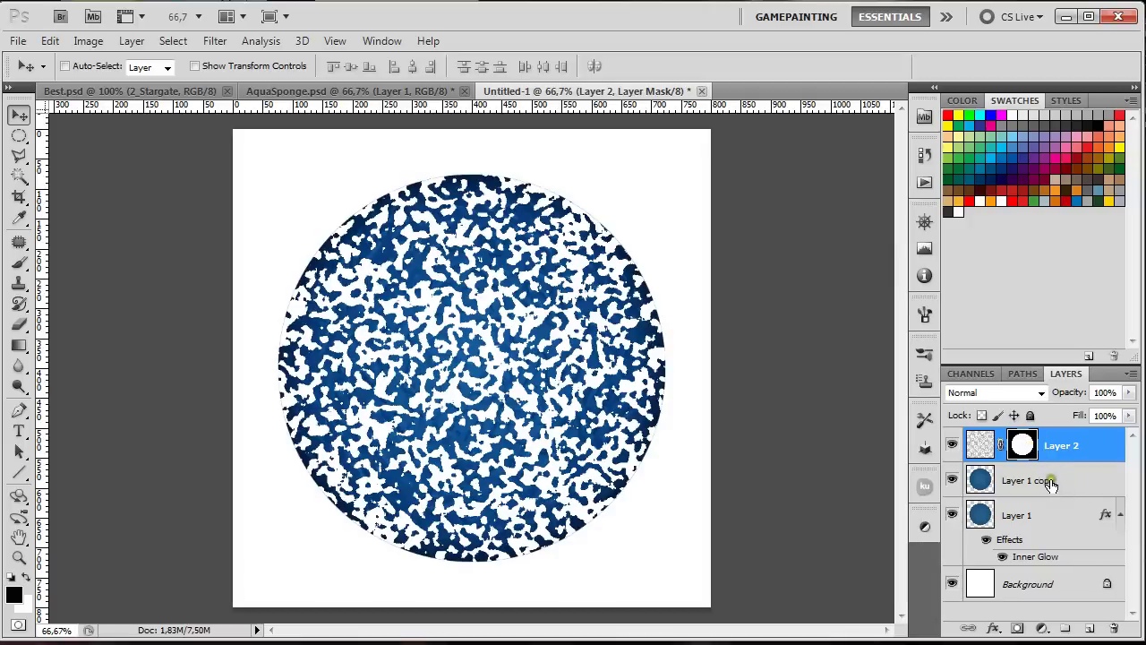
{"action": "key", "text": "Delete"}
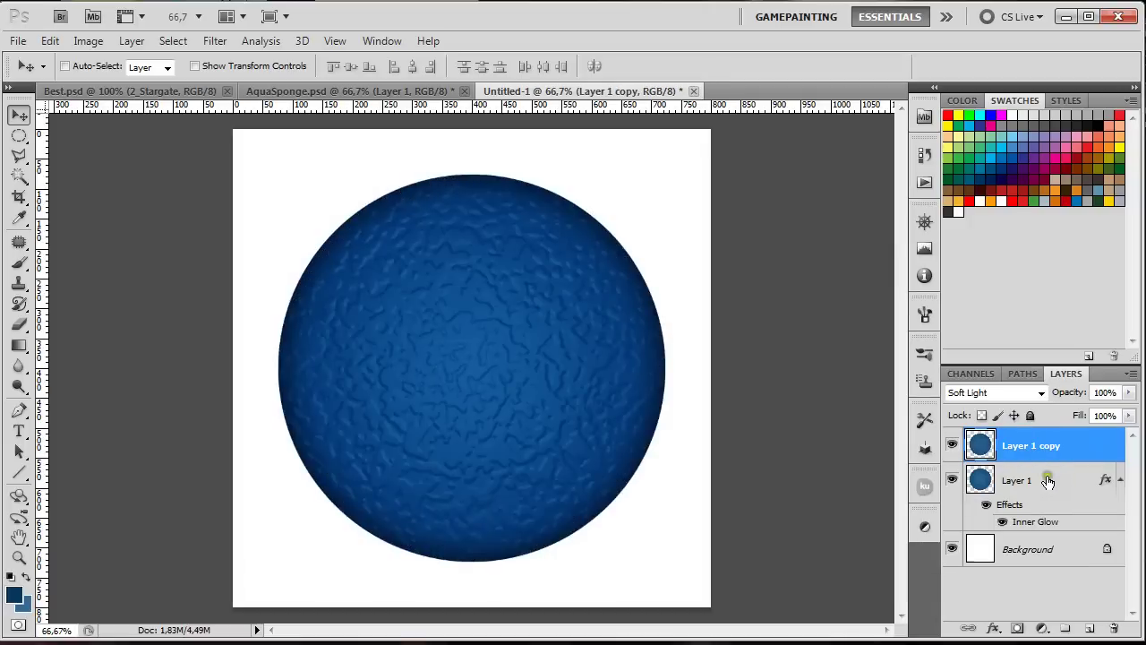
{"action": "key", "text": "ctrl+y"}
{"action": "key", "text": "ctrl+y"}
{"action": "key", "text": "ctrl+z"}
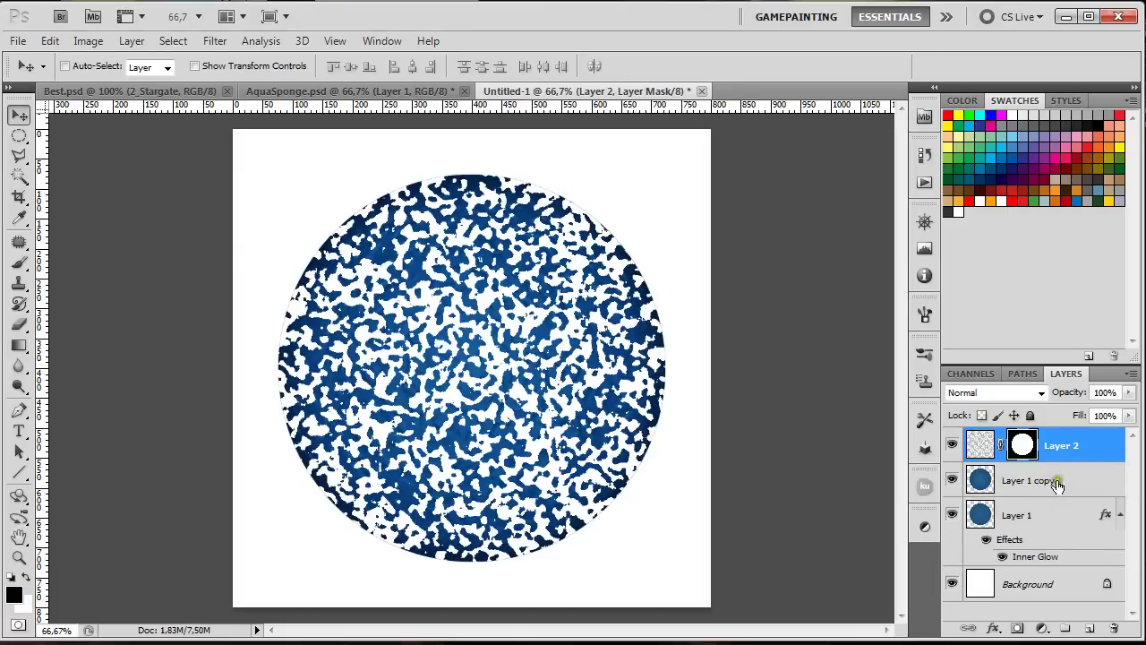
- Remove the layer mask from Layer 2, applying it permanently to the white pattern
{"action": "left_click", "coordinate": [1115, 631]}
{"action": "left_click_drag", "start_coordinate": [300, 202], "coordinate": [555, 161]}
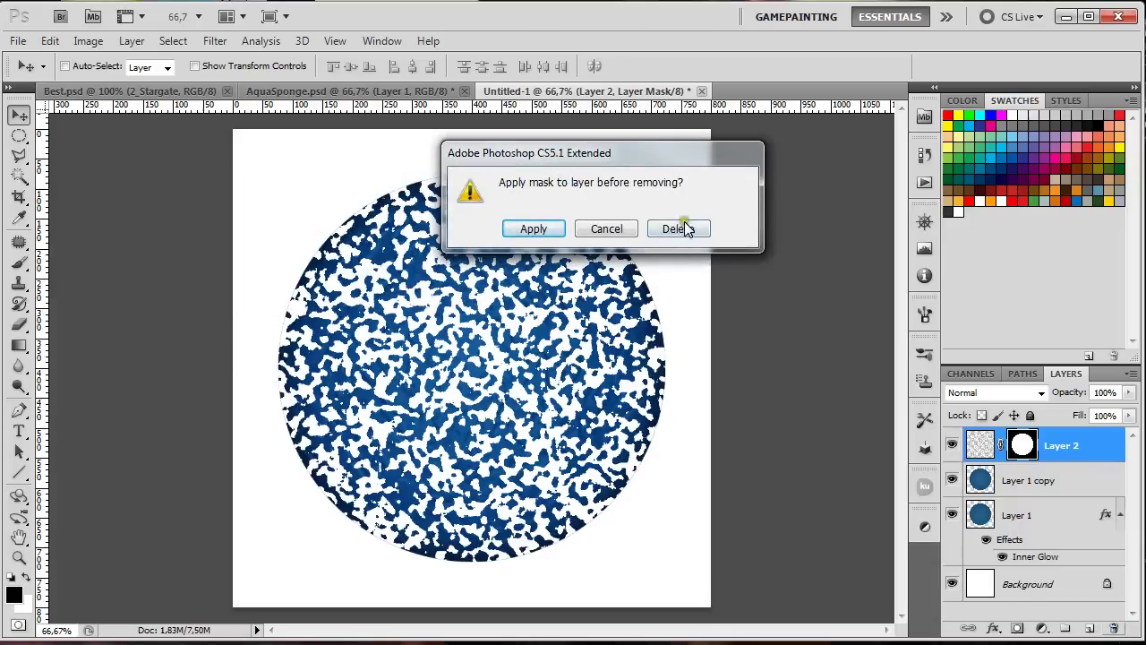
{"action": "left_click", "coordinate": [534, 230]}
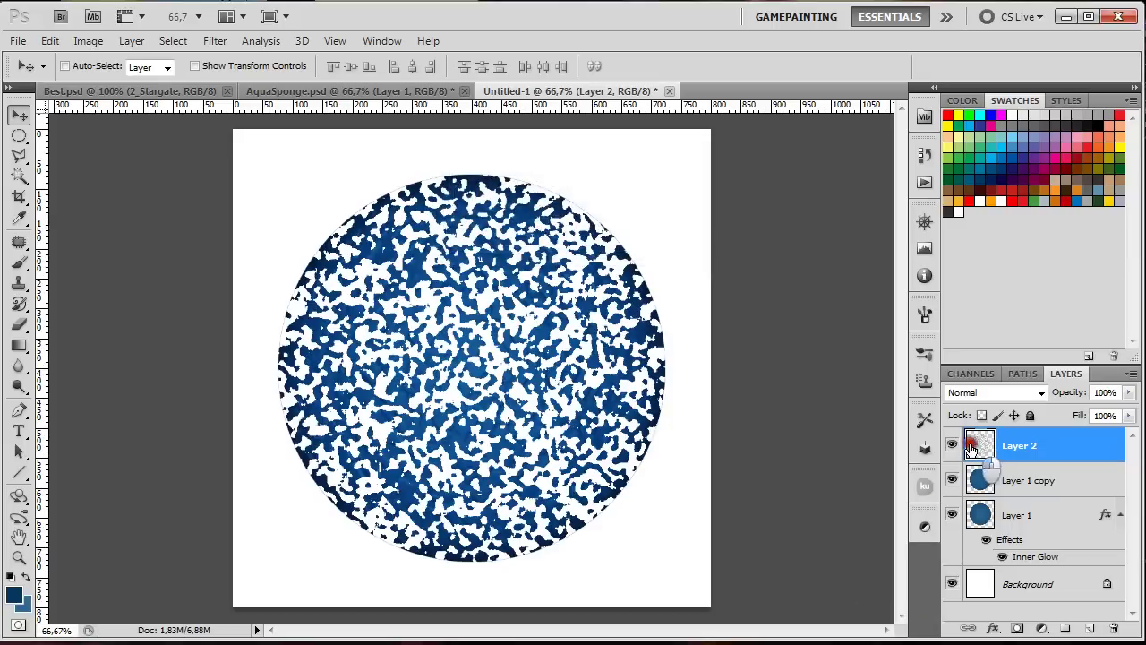
- Add an inner glow to Layer 2 in near-black with the Normal blend mode
{"action": "left_click", "coordinate": [994, 629]}
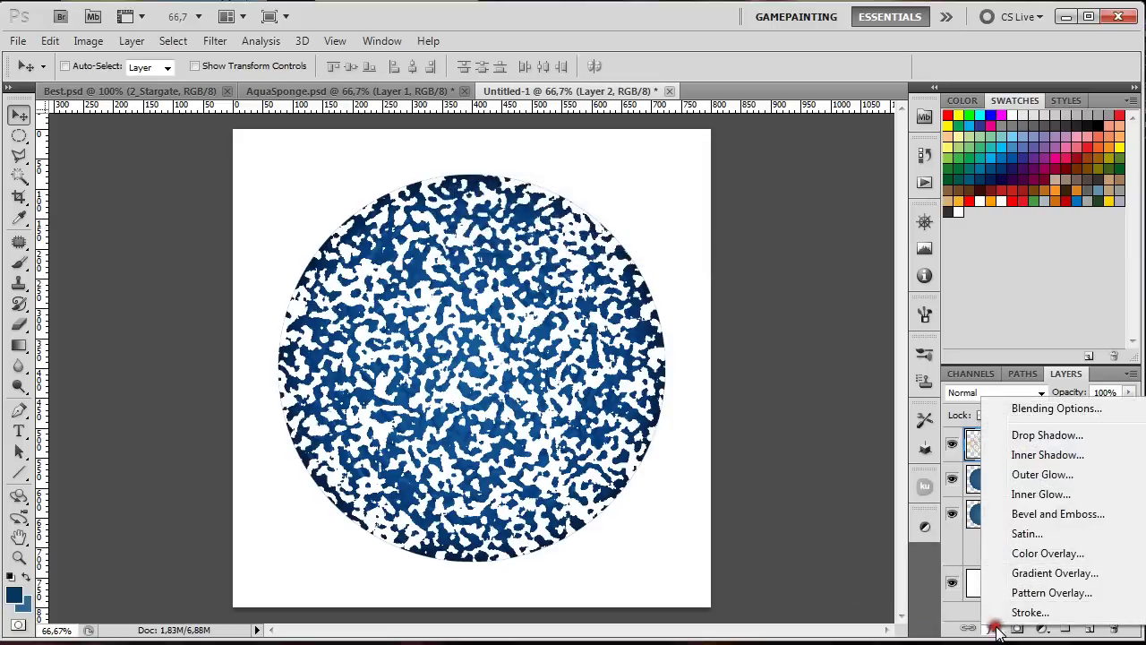
{"action": "left_click", "coordinate": [1048, 493]}
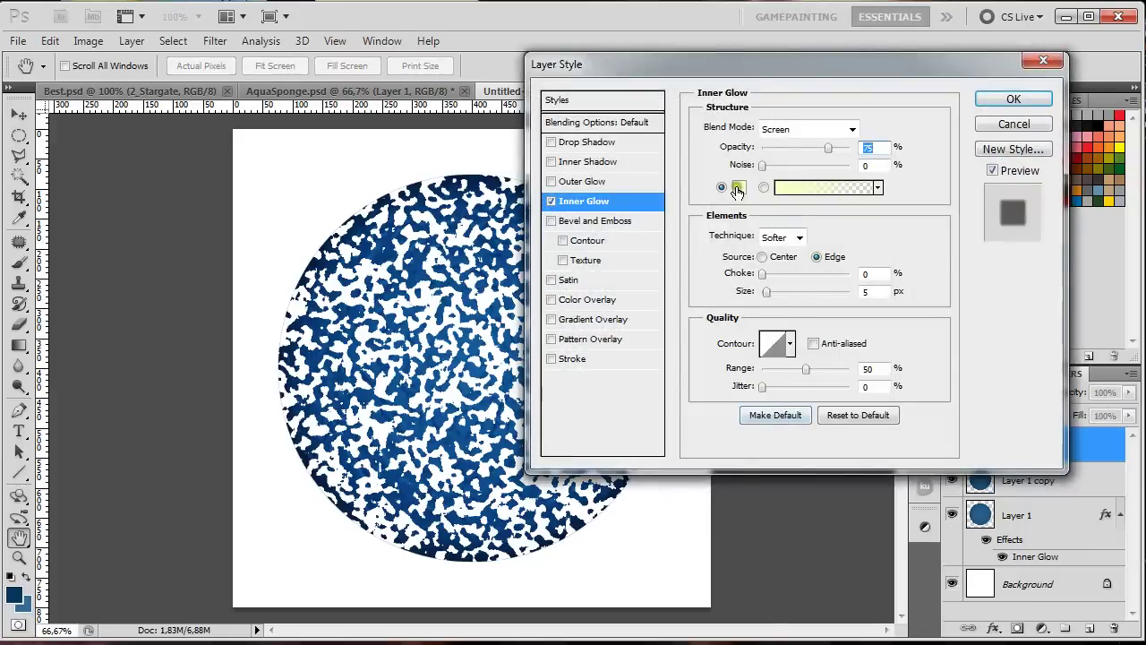
{"action": "left_click", "coordinate": [739, 187]}
{"action": "left_click_drag", "start_coordinate": [745, 391], "coordinate": [672, 560]}
{"action": "key", "text": "Return"}
{"action": "left_click", "coordinate": [854, 129]}
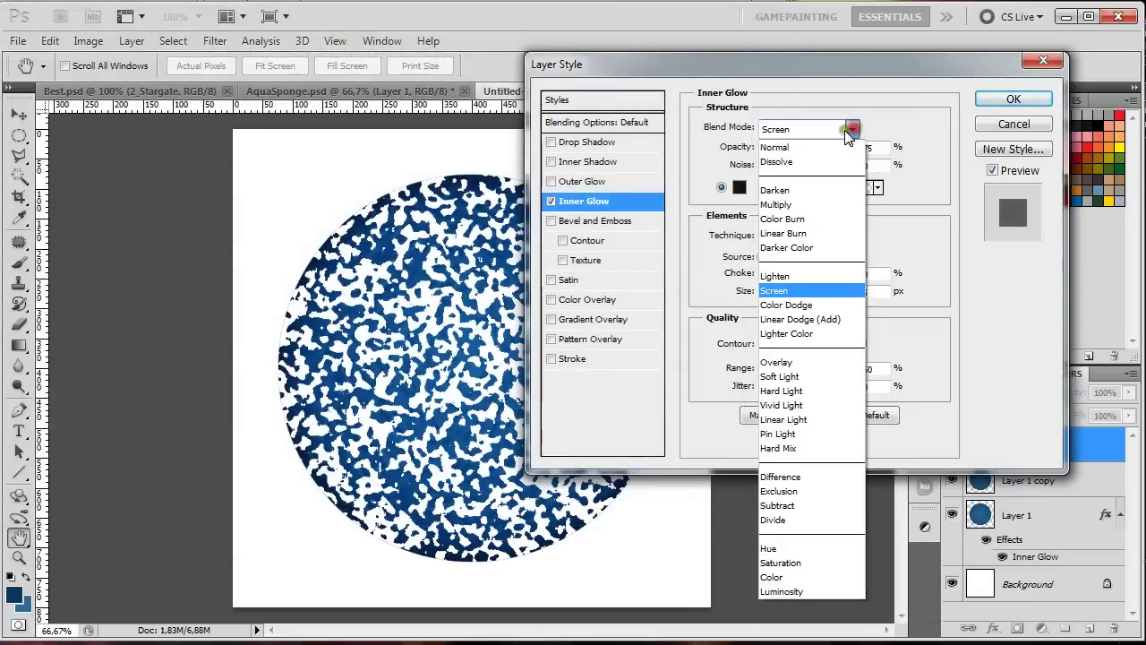
{"action": "left_click", "coordinate": [861, 145]}
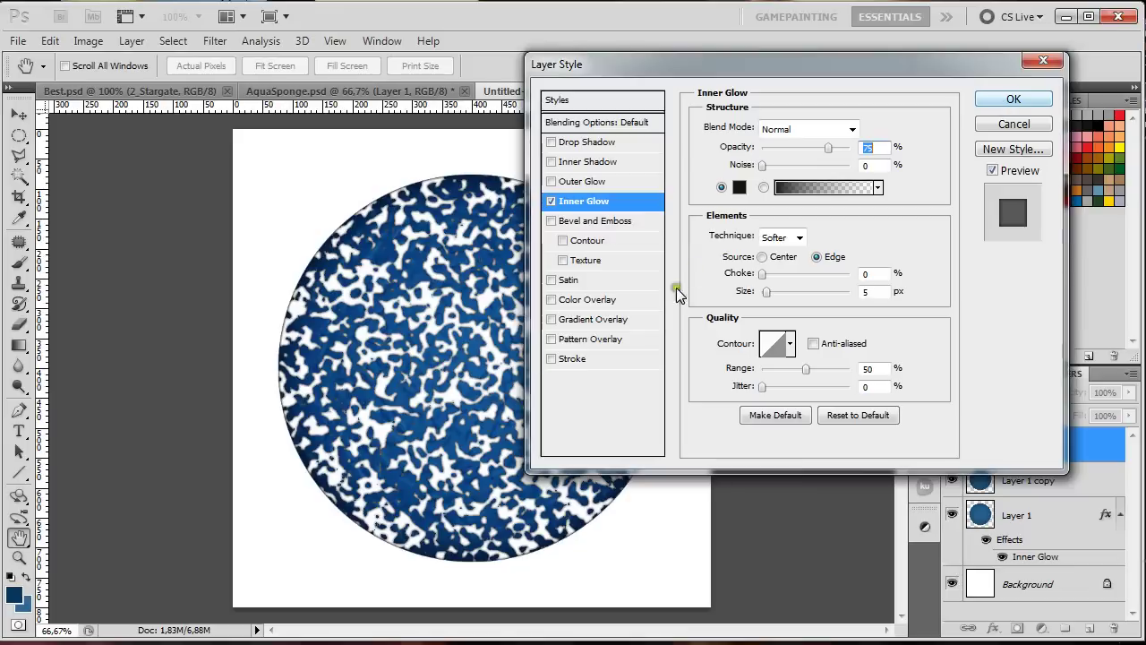
- Enlarge Layer 2's inner glow to a size of about 8 px and apply the layer style
{"action": "left_click", "coordinate": [768, 292]}
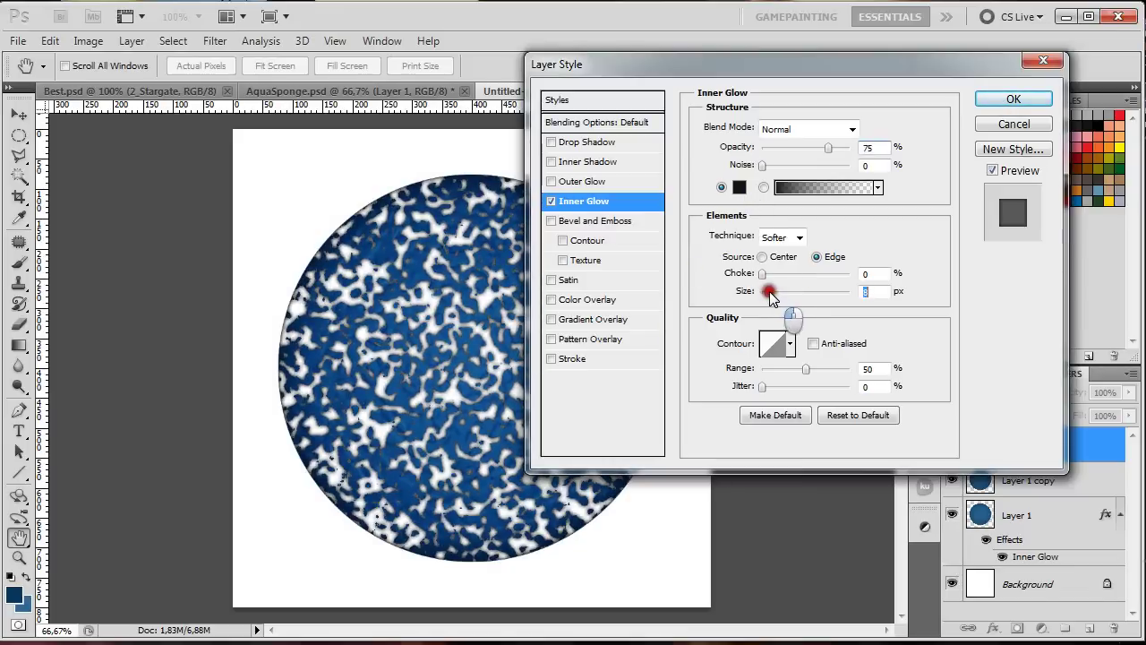
{"action": "key", "text": "Up"}
{"action": "left_click", "coordinate": [992, 97]}
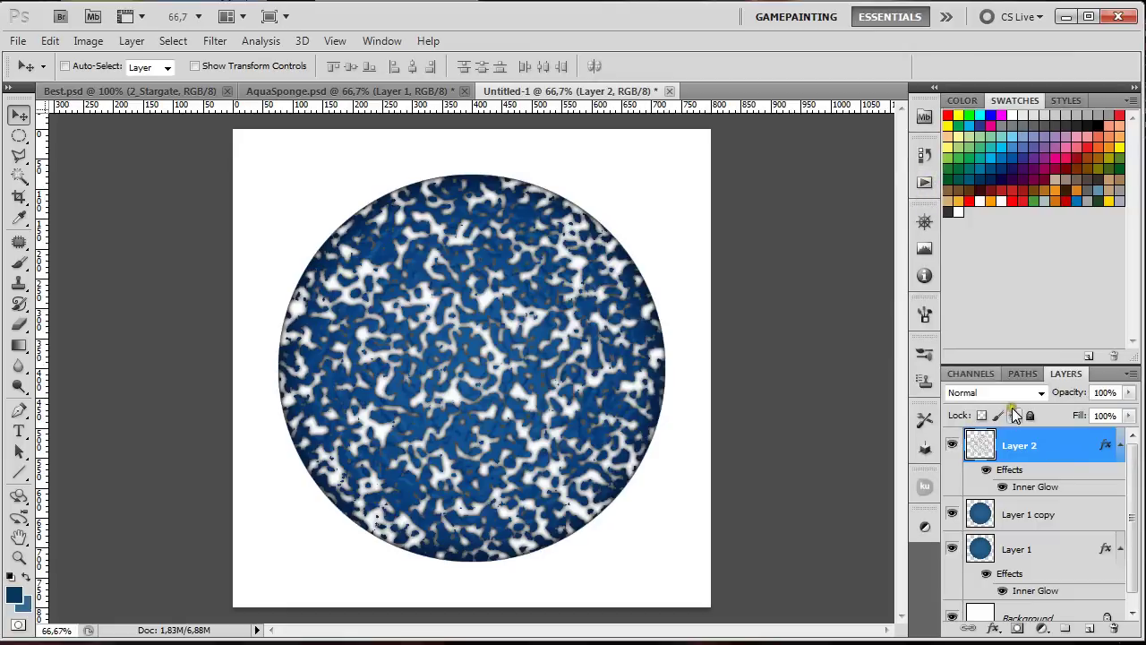
- Set Layer 2's blend mode to Soft Light and its opacity to 50%
{"action": "left_click", "coordinate": [1041, 393]}
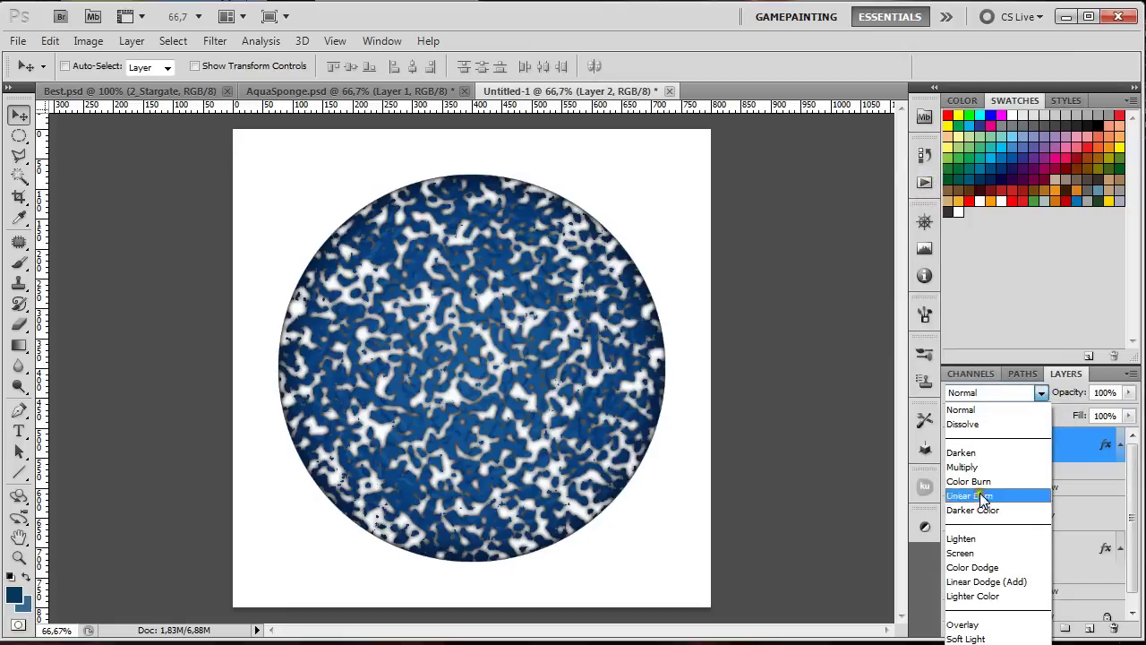
{"action": "left_click", "coordinate": [985, 638]}
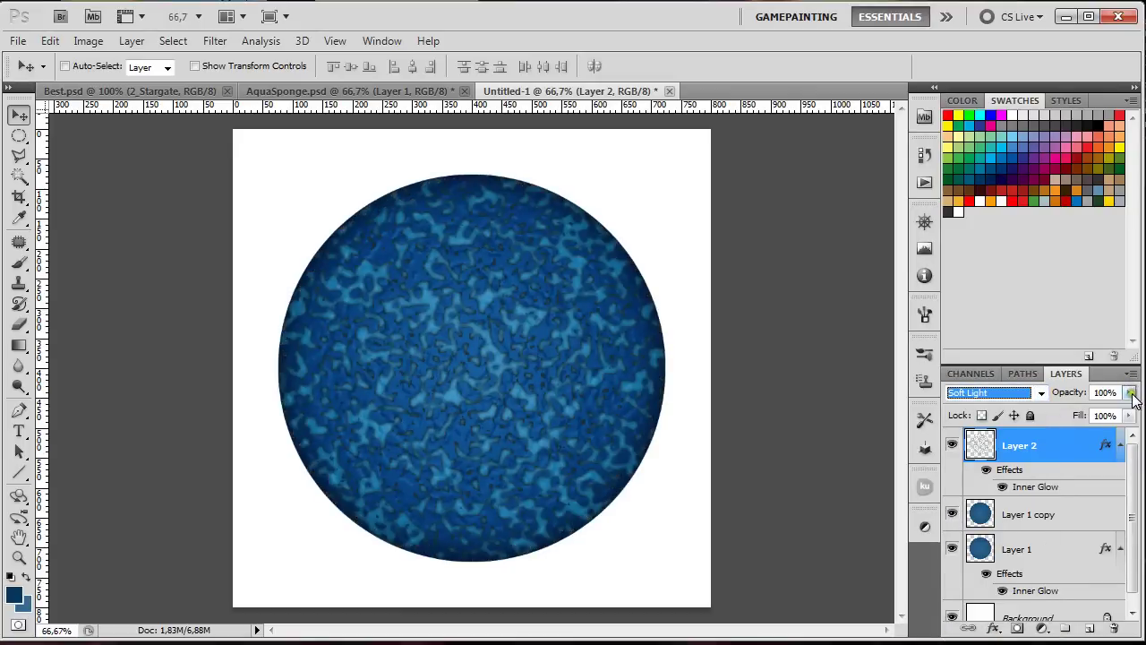
{"action": "left_click", "coordinate": [1130, 392]}
{"action": "left_click_drag", "start_coordinate": [1127, 413], "coordinate": [1084, 411]}
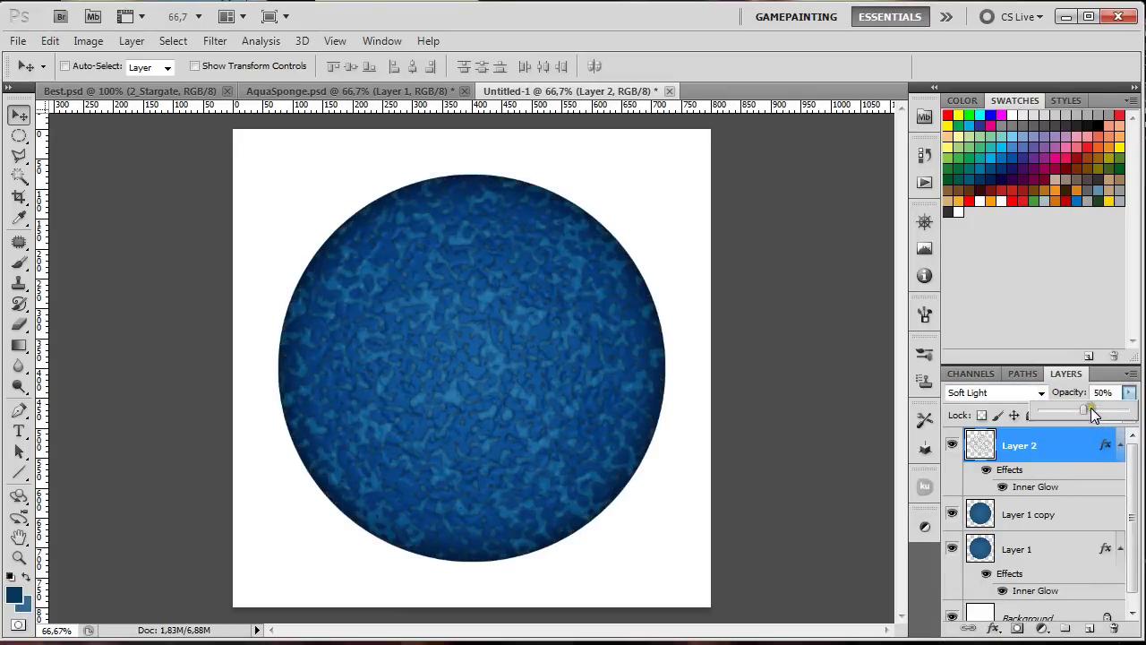
- Add an empty layer mask to Layer 2 and activate the Brush tool
{"action": "left_click", "coordinate": [1064, 447]}
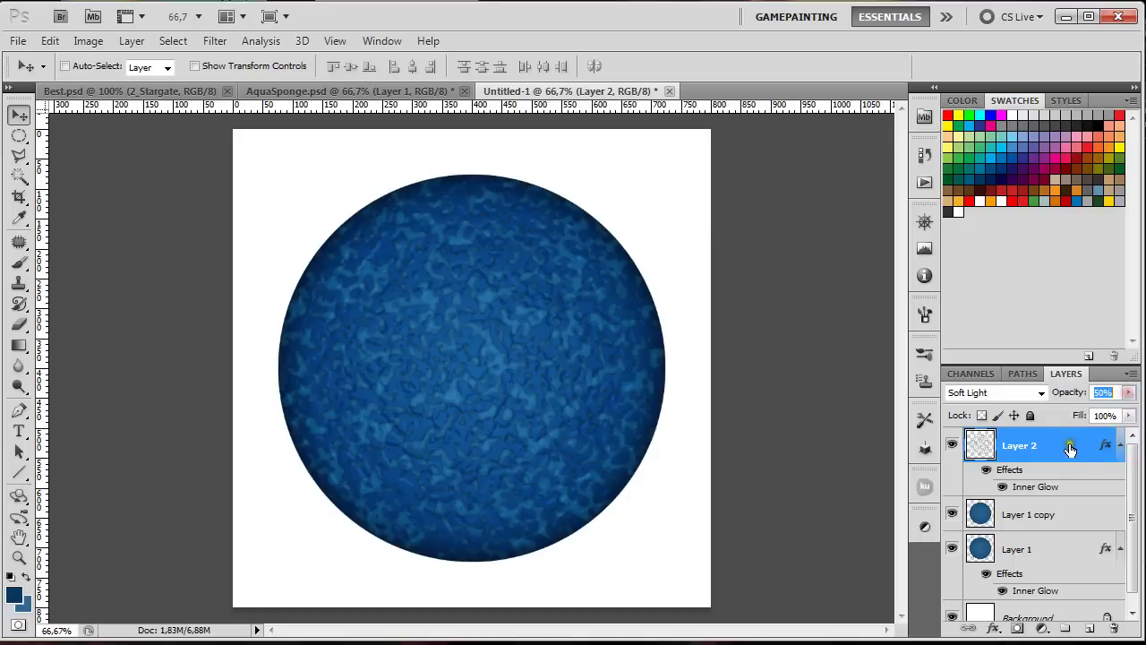
{"action": "left_click", "coordinate": [1018, 628]}
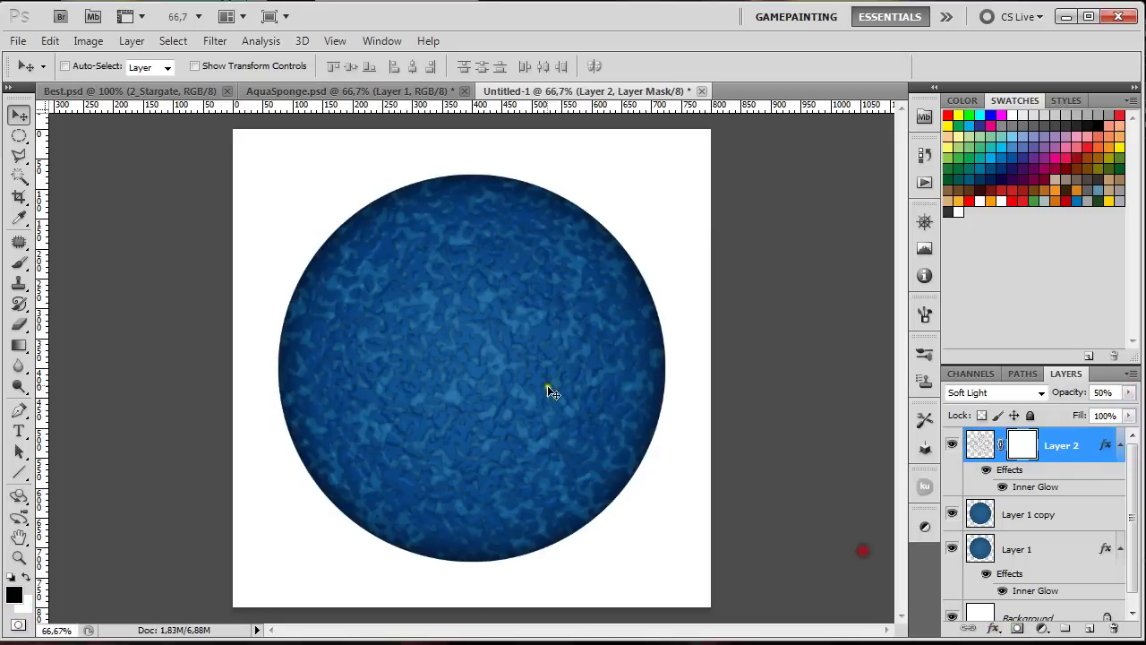
{"action": "left_click", "coordinate": [18, 262]}
{"action": "left_click", "coordinate": [89, 67]}
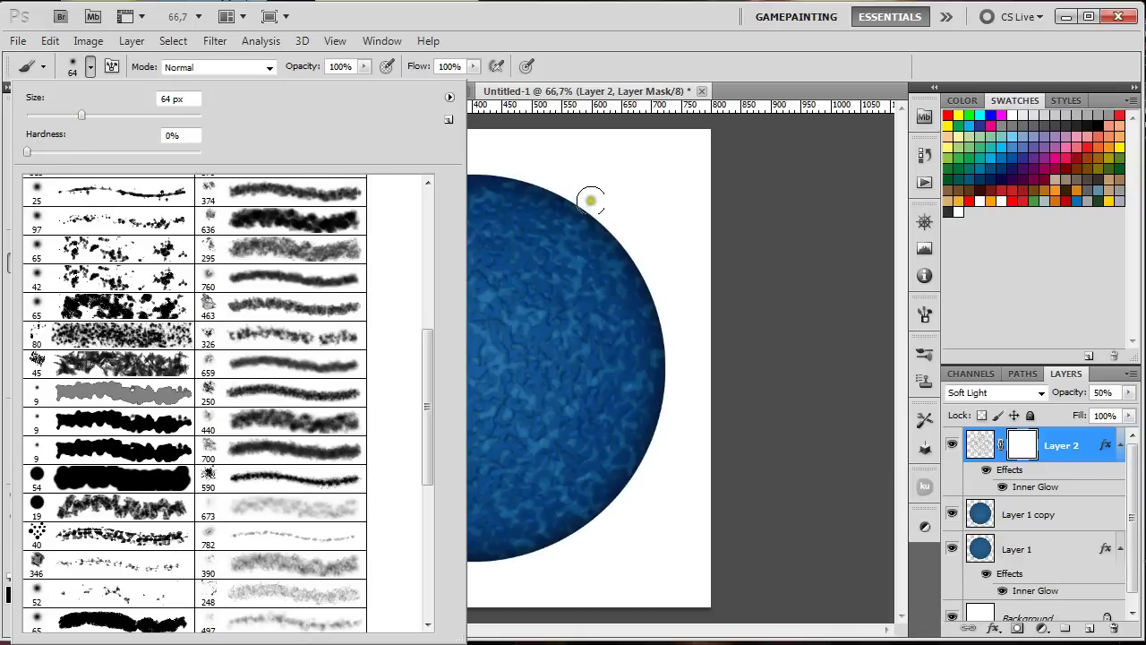
{"action": "left_click_drag", "start_coordinate": [105, 117], "coordinate": [118, 116]}
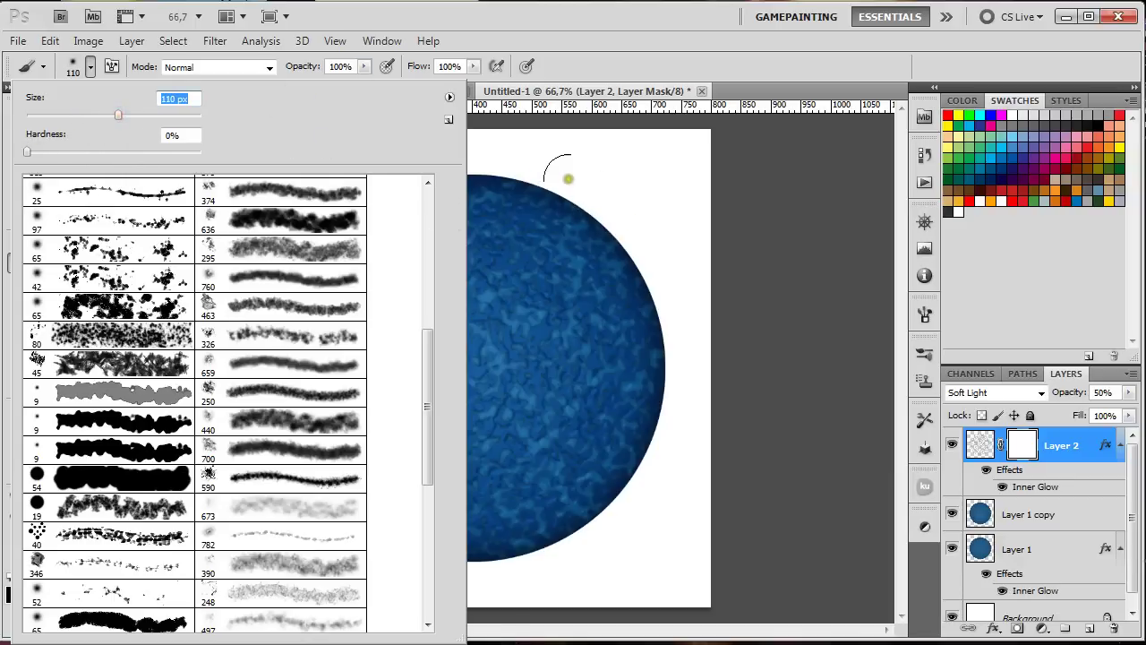
{"action": "left_click", "coordinate": [591, 208]}
{"action": "mouse_move", "coordinate": [591, 208]}
{"action": "left_mouse_down"}
{"action": "mouse_move", "coordinate": [673, 327]}
{"action": "mouse_move", "coordinate": [704, 389]}
{"action": "left_mouse_up"}
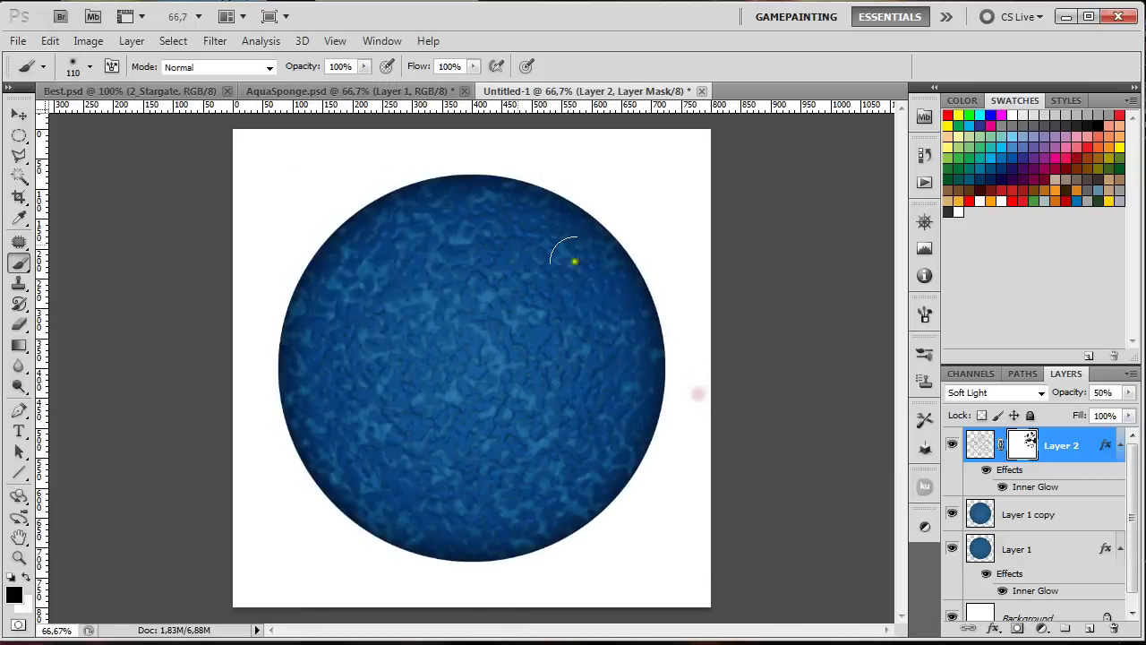
{"action": "key", "text": "ctrl+z"}
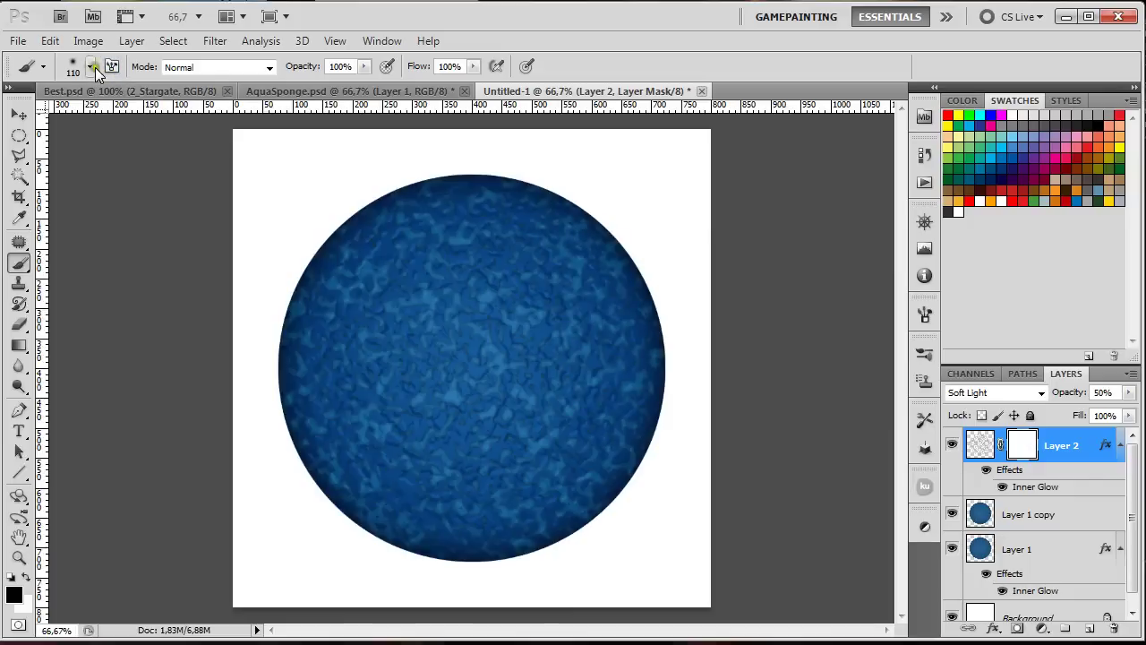
- Paint black on Layer 2's mask around the disc's rim with the soft round 45 brush enlarged to 166 px
{"action": "left_click", "coordinate": [91, 67]}
{"action": "left_click_drag", "start_coordinate": [429, 352], "coordinate": [411, 193]}
{"action": "left_click", "coordinate": [100, 277]}
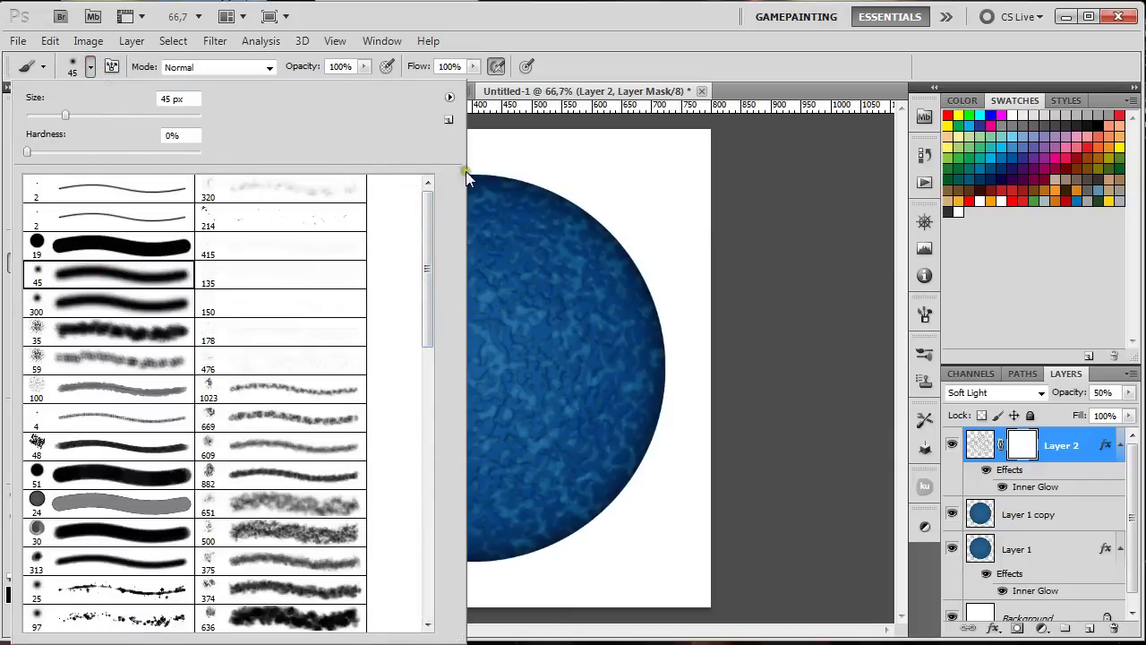
{"action": "left_click_drag", "start_coordinate": [125, 115], "coordinate": [147, 115]}
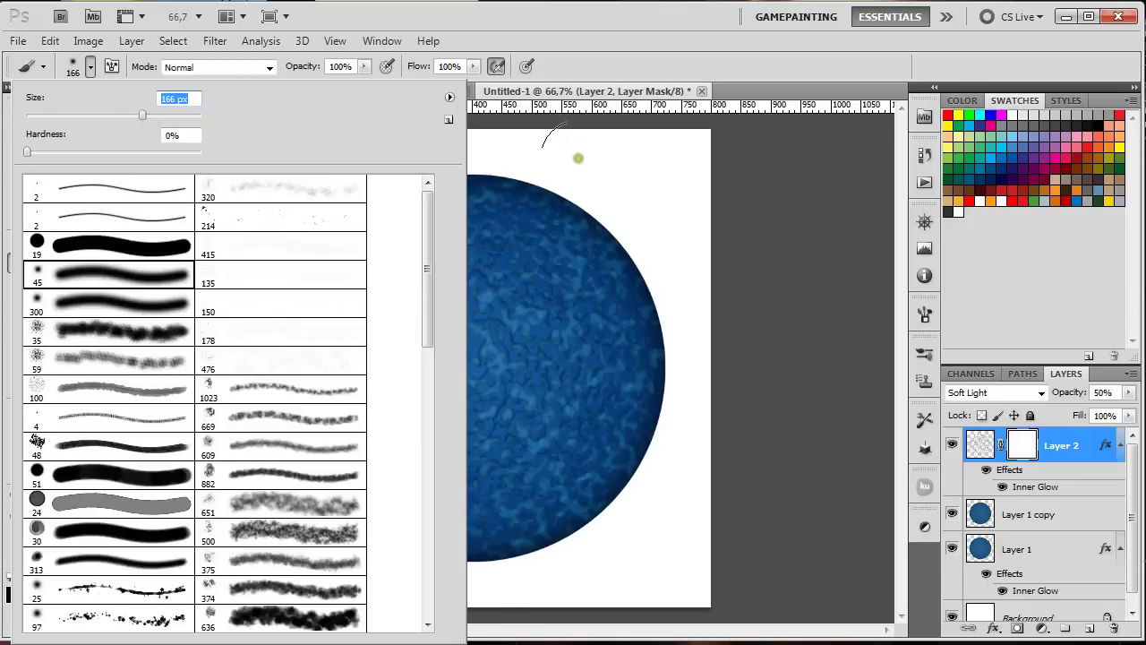
{"action": "left_click", "coordinate": [602, 203]}
{"action": "mouse_move", "coordinate": [647, 231]}
{"action": "left_mouse_down"}
{"action": "mouse_move", "coordinate": [687, 396]}
{"action": "mouse_move", "coordinate": [677, 467]}
{"action": "mouse_move", "coordinate": [616, 541]}
{"action": "mouse_move", "coordinate": [560, 569]}
{"action": "mouse_move", "coordinate": [429, 588]}
{"action": "mouse_move", "coordinate": [359, 558]}
{"action": "mouse_move", "coordinate": [295, 500]}
{"action": "mouse_move", "coordinate": [252, 424]}
{"action": "mouse_move", "coordinate": [240, 342]}
{"action": "mouse_move", "coordinate": [249, 278]}
{"action": "mouse_move", "coordinate": [301, 215]}
{"action": "mouse_move", "coordinate": [314, 230]}
{"action": "mouse_move", "coordinate": [249, 349]}
{"action": "mouse_move", "coordinate": [286, 251]}
{"action": "mouse_move", "coordinate": [355, 183]}
{"action": "mouse_move", "coordinate": [424, 154]}
{"action": "mouse_move", "coordinate": [560, 134]}
{"action": "mouse_move", "coordinate": [584, 152]}
{"action": "mouse_move", "coordinate": [447, 130]}
{"action": "left_mouse_up"}
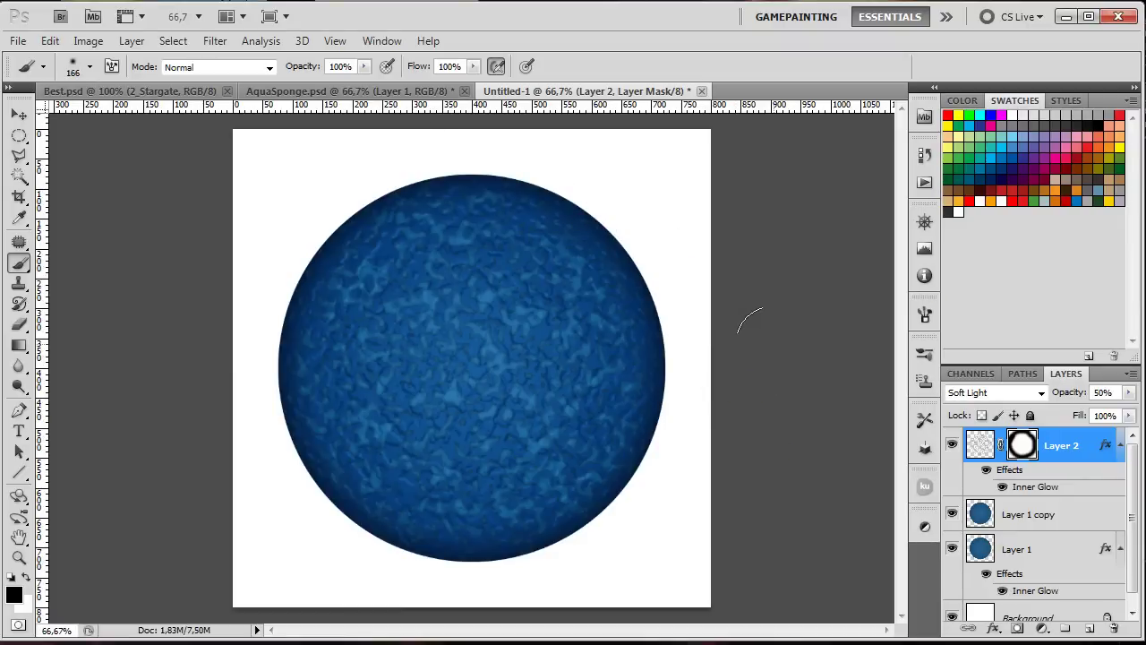
- Reduce Layer 2's opacity to 33%
{"action": "left_click", "coordinate": [1128, 392]}
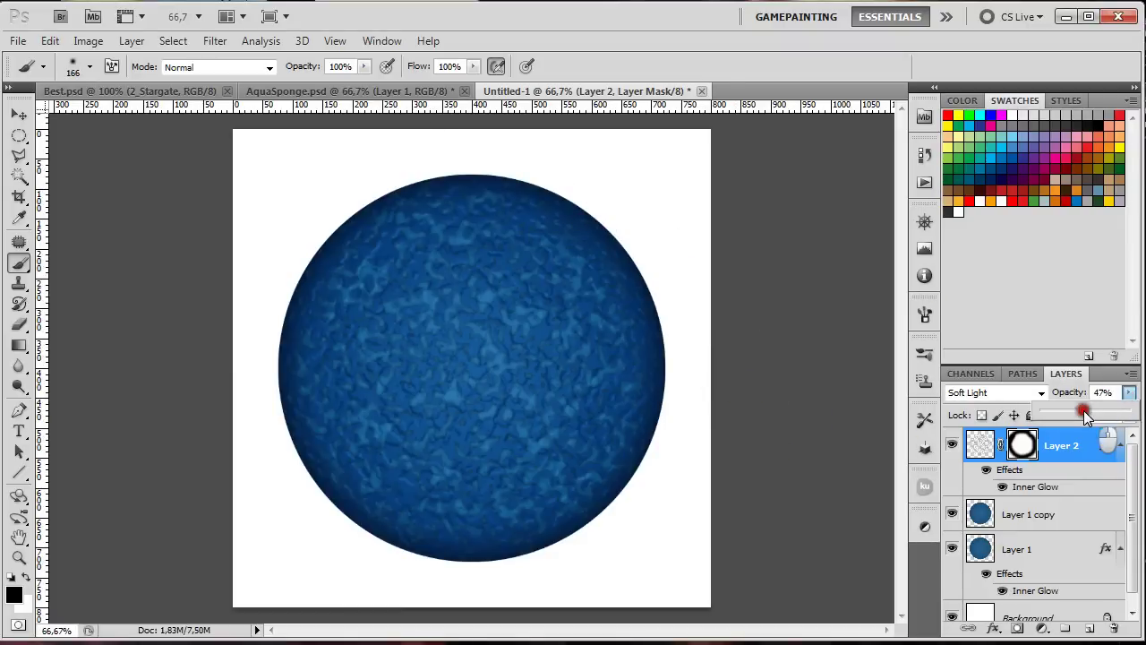
{"action": "left_click_drag", "start_coordinate": [1068, 411], "coordinate": [1070, 411]}
{"action": "left_click", "coordinate": [1128, 392]}
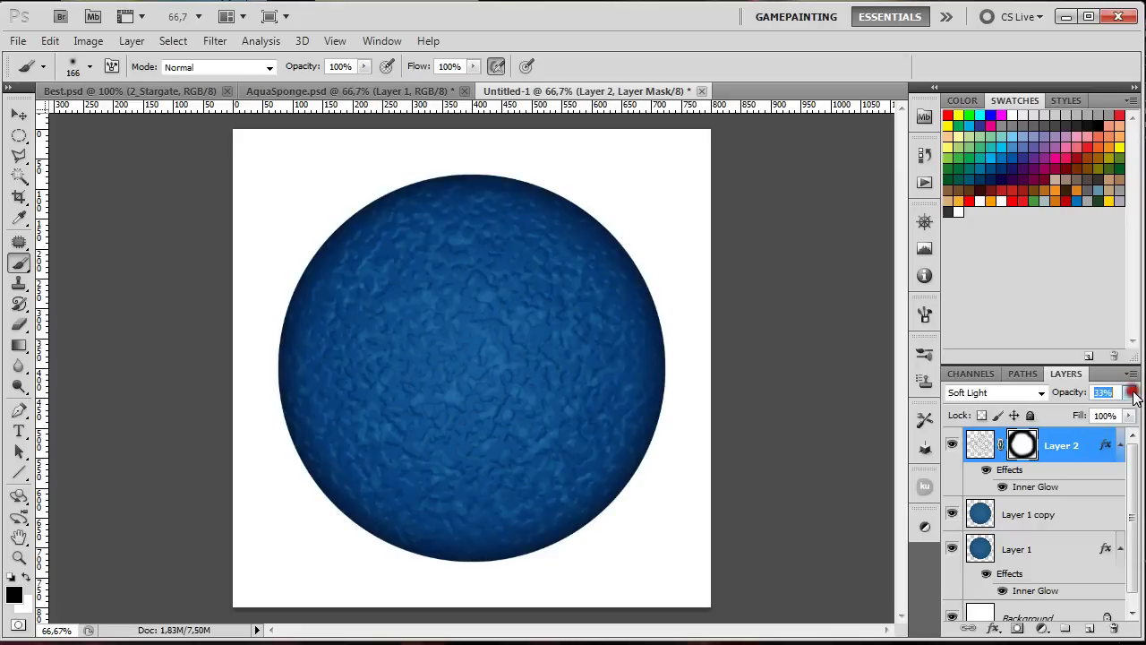
- Duplicate Layer 2 and delete the duplicate's layer mask without applying it
{"action": "left_click", "coordinate": [980, 452]}
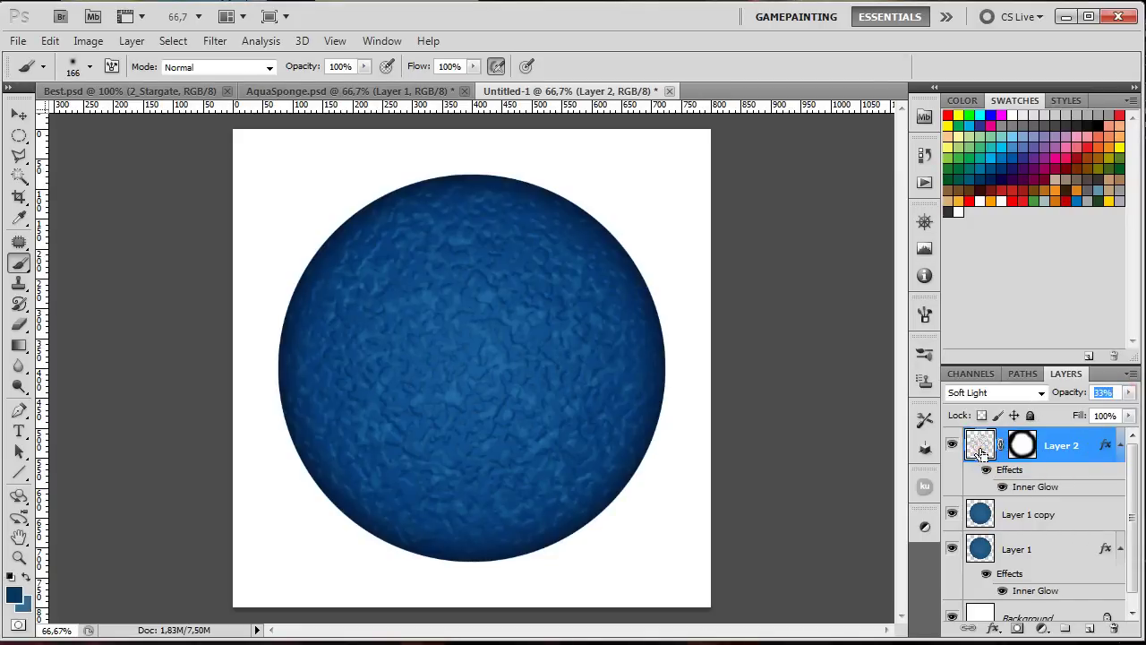
{"action": "key", "text": "ctrl+j"}
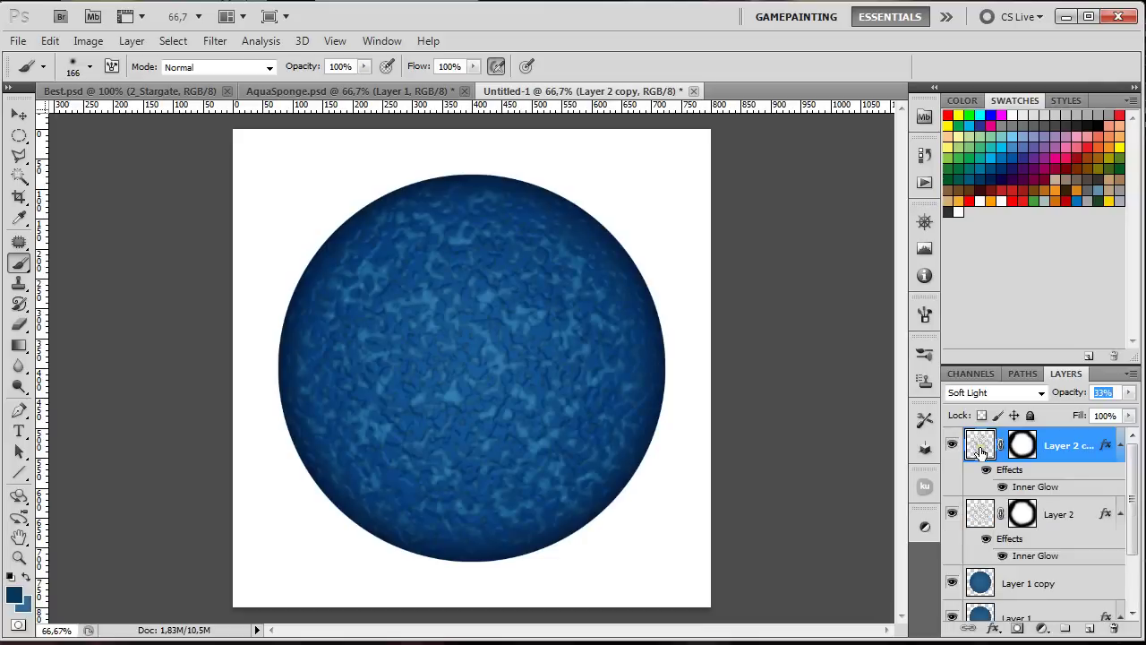
{"action": "left_click", "coordinate": [1023, 446]}
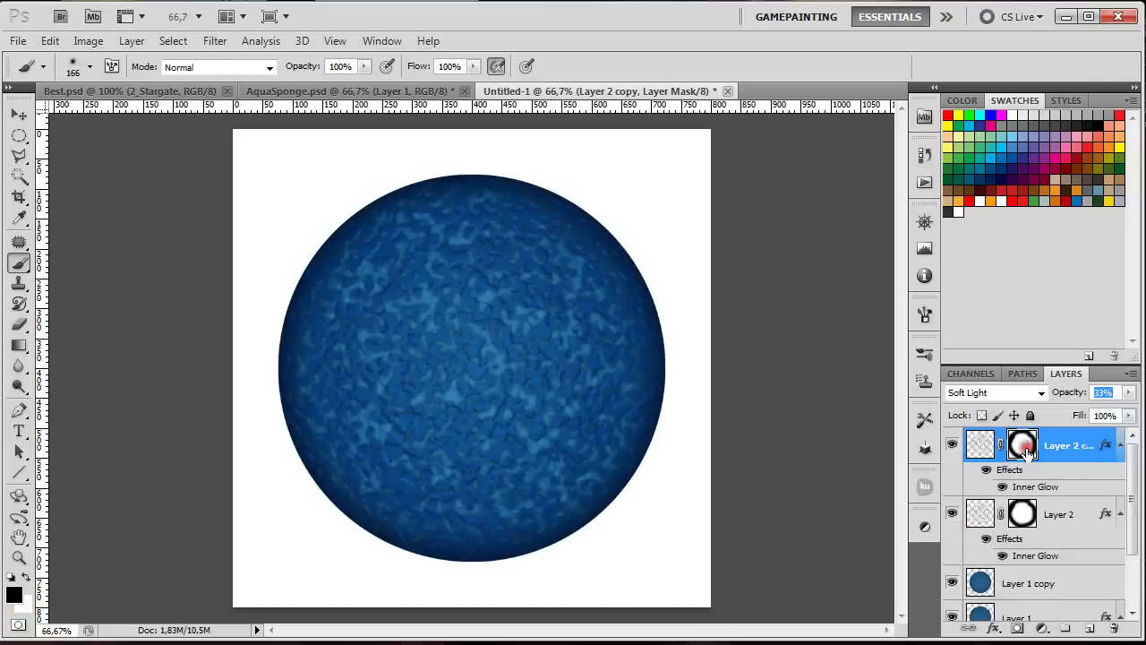
{"action": "left_click", "coordinate": [1118, 632]}
{"action": "left_click", "coordinate": [679, 228]}
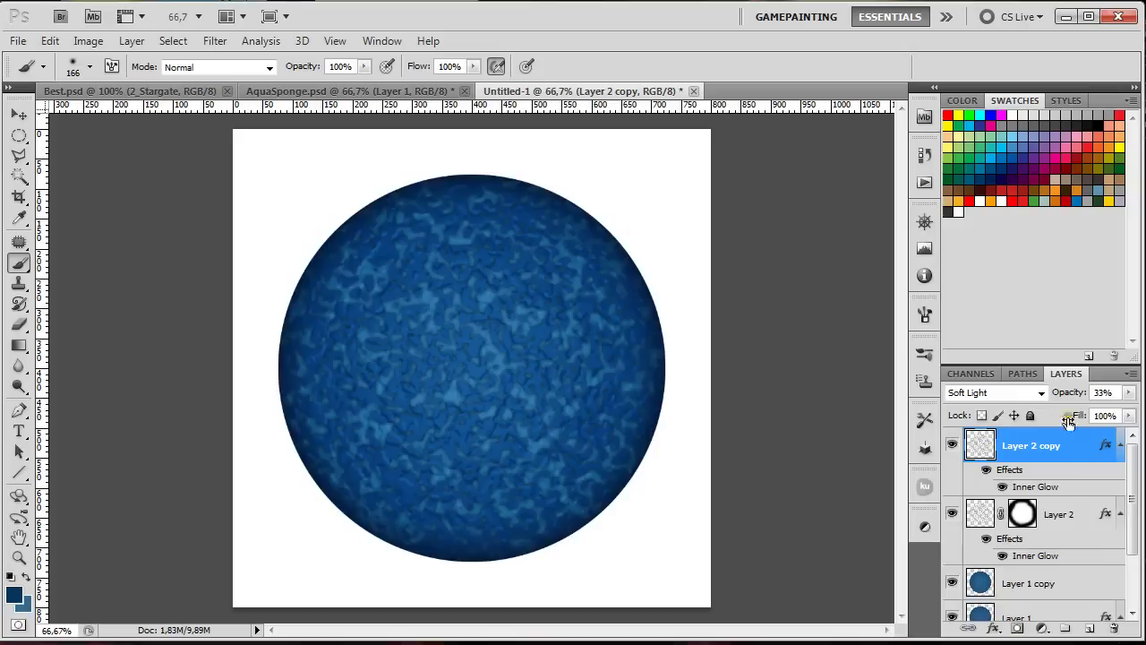
- Set Layer 2 copy's blend mode to Normal and its opacity to 100%
{"action": "left_click", "coordinate": [1041, 393]}
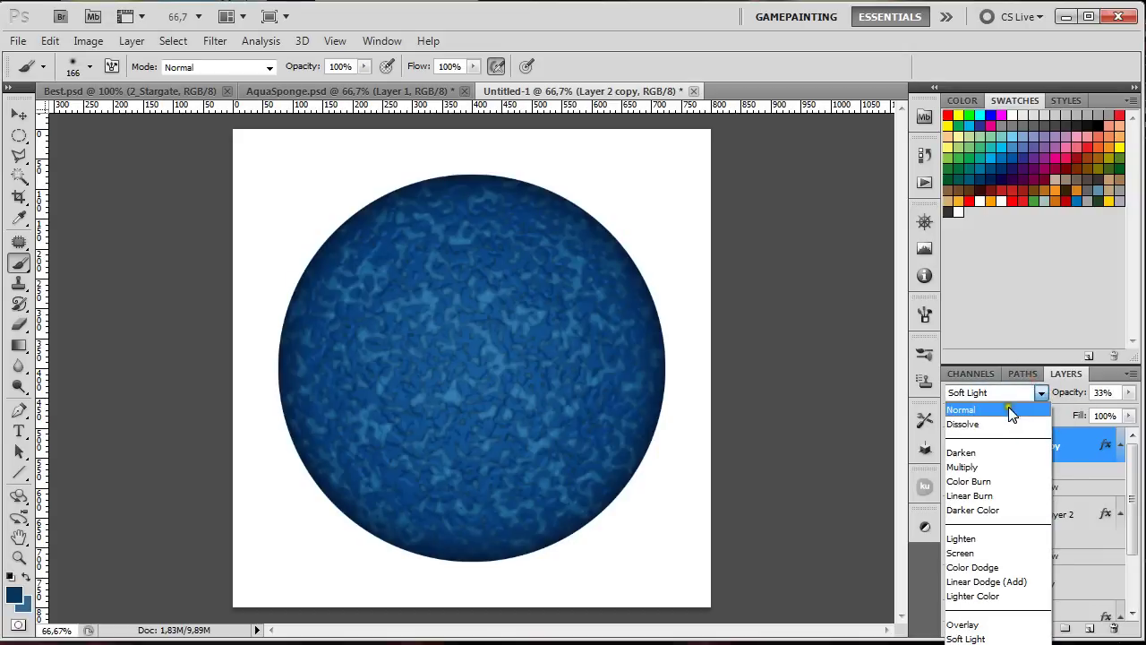
{"action": "left_click", "coordinate": [1009, 405]}
{"action": "left_click", "coordinate": [1128, 393]}
{"action": "left_click_drag", "start_coordinate": [1103, 412], "coordinate": [1130, 411]}
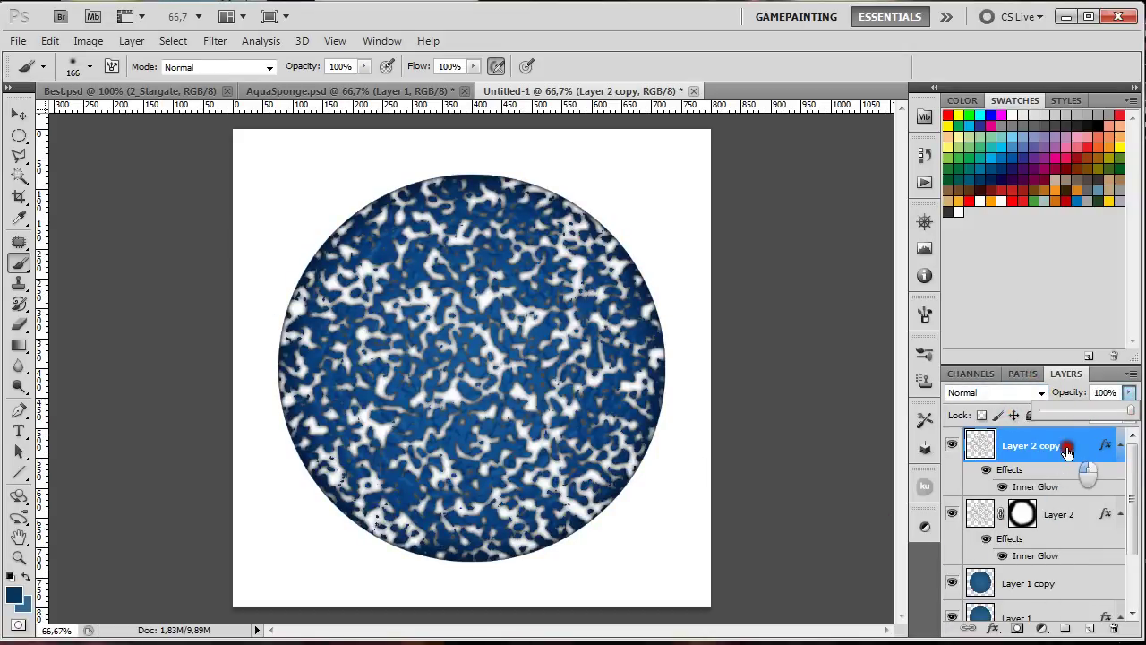
- Add a layer mask to Layer 2 copy and paint black on it across the upper disc with the enlarged 42 px splatter brush
{"action": "left_click", "coordinate": [1016, 631]}
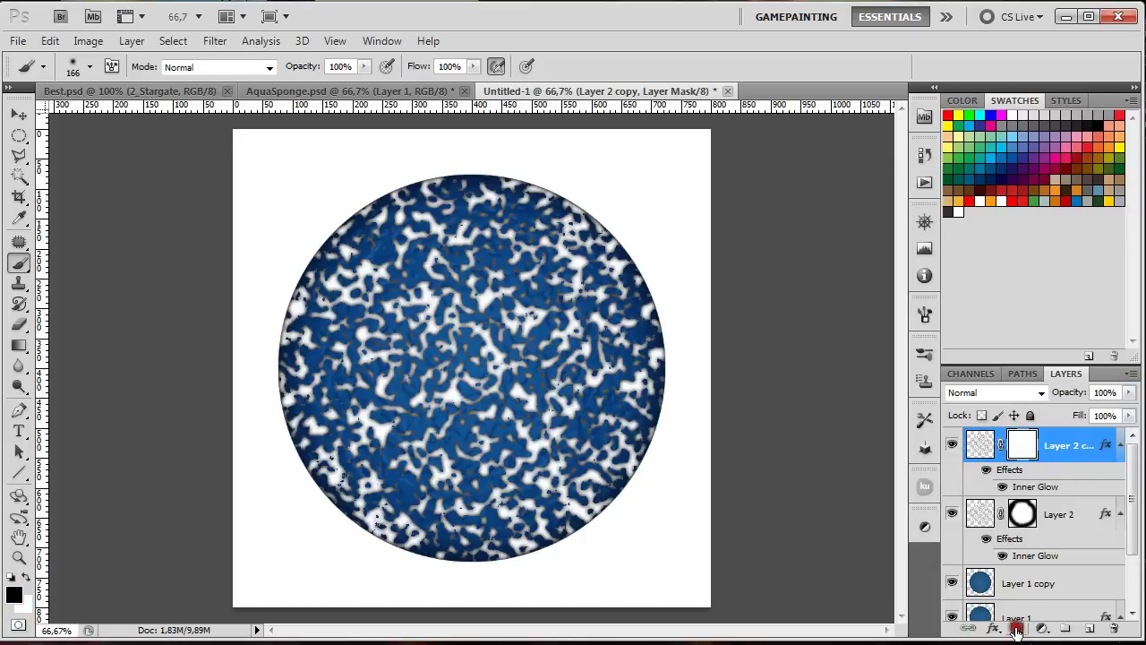
{"action": "left_click", "coordinate": [89, 66]}
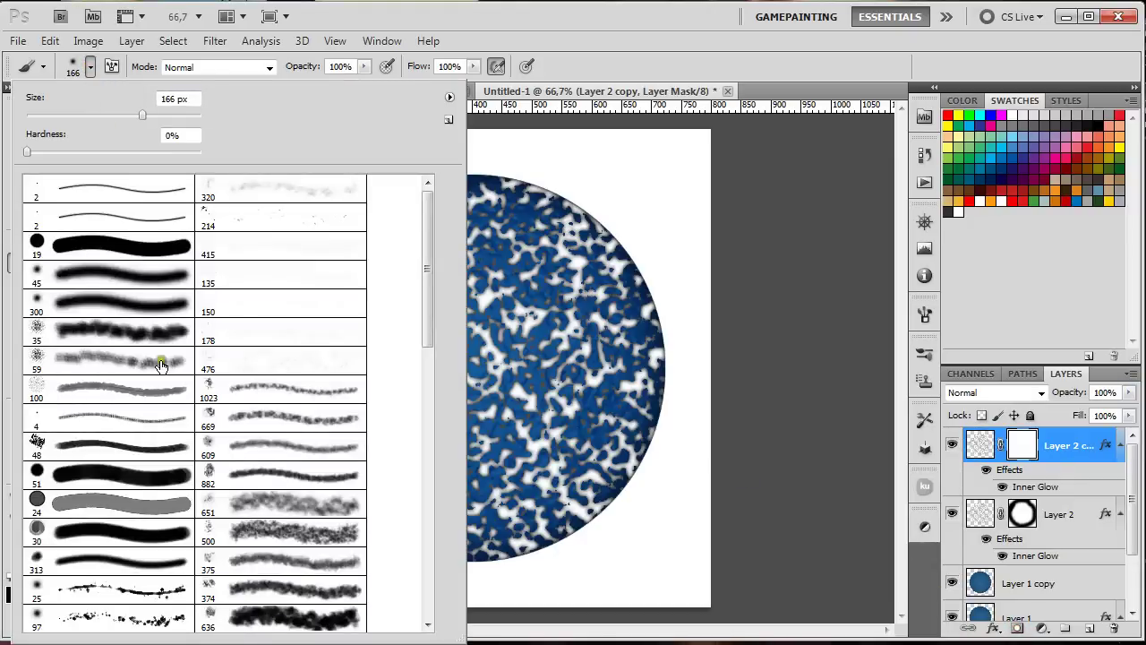
{"action": "left_click_drag", "start_coordinate": [425, 299], "coordinate": [427, 389]}
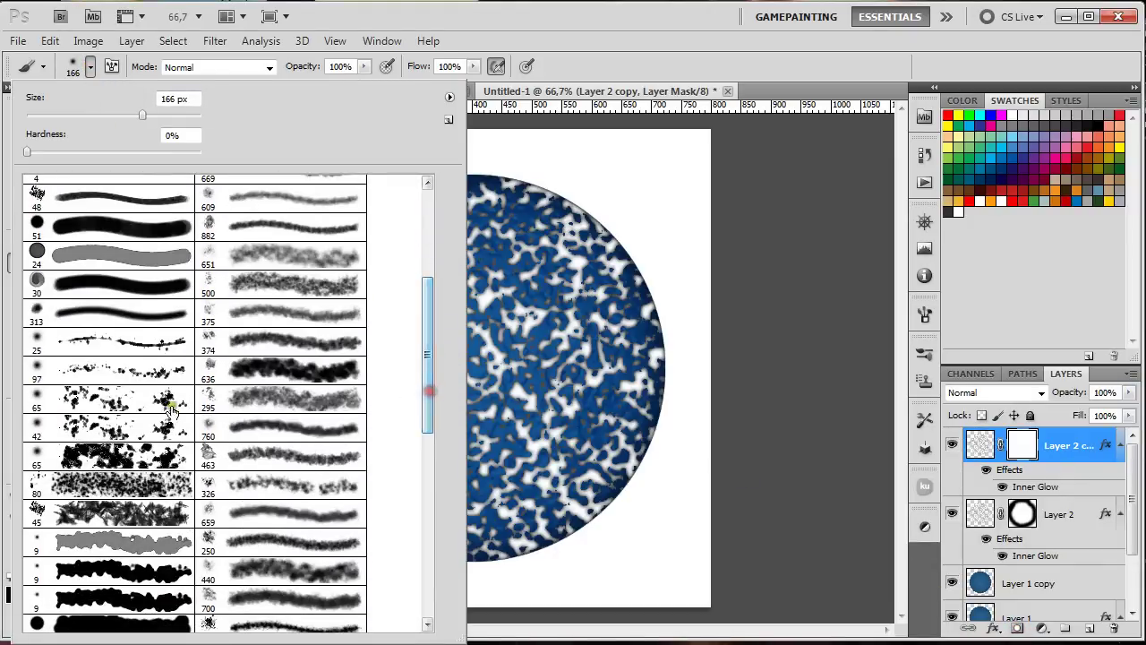
{"action": "left_click", "coordinate": [98, 431]}
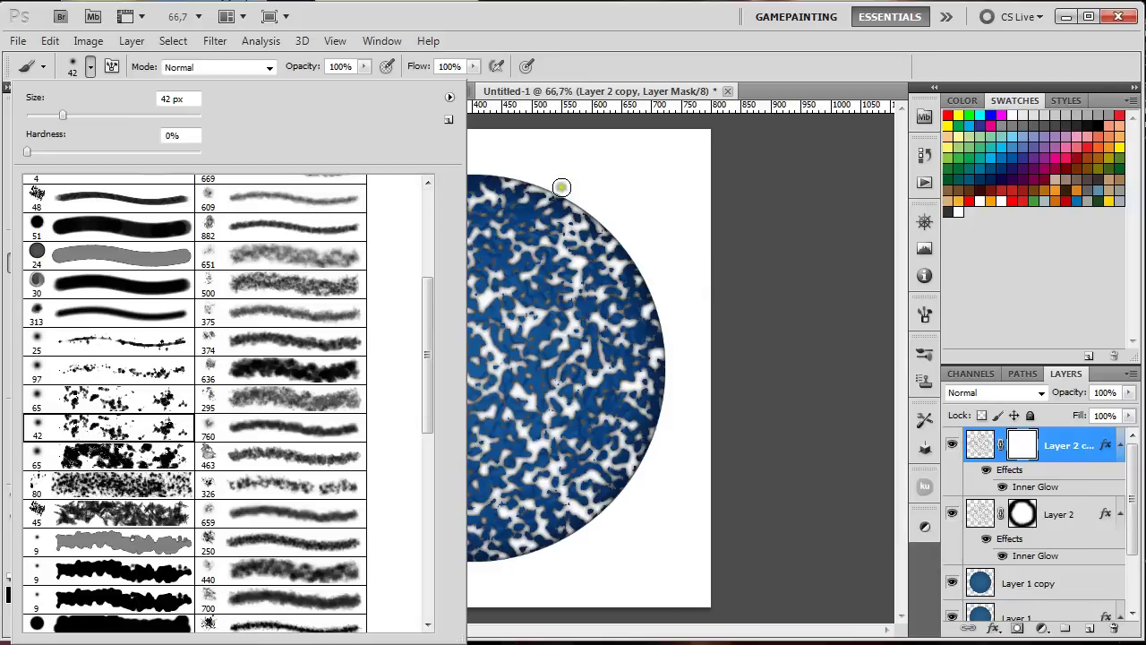
{"action": "left_click_drag", "start_coordinate": [121, 116], "coordinate": [145, 115]}
{"action": "left_click", "coordinate": [618, 230]}
{"action": "mouse_move", "coordinate": [609, 225]}
{"action": "left_mouse_down"}
{"action": "mouse_move", "coordinate": [572, 200]}
{"action": "mouse_move", "coordinate": [518, 199]}
{"action": "mouse_move", "coordinate": [544, 182]}
{"action": "mouse_move", "coordinate": [408, 178]}
{"action": "mouse_move", "coordinate": [355, 197]}
{"action": "mouse_move", "coordinate": [272, 272]}
{"action": "mouse_move", "coordinate": [296, 442]}
{"action": "mouse_move", "coordinate": [277, 292]}
{"action": "mouse_move", "coordinate": [295, 336]}
{"action": "mouse_move", "coordinate": [346, 250]}
{"action": "mouse_move", "coordinate": [329, 250]}
{"action": "mouse_move", "coordinate": [391, 246]}
{"action": "left_mouse_up"}
- Set the splatter brush to 101 px and mask out more of the white pattern, leaving scattered patches across the disc
{"action": "right_click", "coordinate": [391, 246]}
{"action": "left_click_drag", "start_coordinate": [507, 286], "coordinate": [503, 287]}
{"action": "left_click", "coordinate": [371, 204]}
{"action": "mouse_move", "coordinate": [371, 204]}
{"action": "left_mouse_down"}
{"action": "mouse_move", "coordinate": [428, 176]}
{"action": "mouse_move", "coordinate": [377, 212]}
{"action": "mouse_move", "coordinate": [407, 182]}
{"action": "mouse_move", "coordinate": [290, 336]}
{"action": "mouse_move", "coordinate": [319, 422]}
{"action": "mouse_move", "coordinate": [285, 423]}
{"action": "mouse_move", "coordinate": [338, 510]}
{"action": "mouse_move", "coordinate": [462, 559]}
{"action": "mouse_move", "coordinate": [552, 537]}
{"action": "mouse_move", "coordinate": [471, 557]}
{"action": "mouse_move", "coordinate": [353, 512]}
{"action": "mouse_move", "coordinate": [456, 536]}
{"action": "mouse_move", "coordinate": [579, 521]}
{"action": "mouse_move", "coordinate": [641, 410]}
{"action": "mouse_move", "coordinate": [652, 451]}
{"action": "mouse_move", "coordinate": [639, 500]}
{"action": "mouse_move", "coordinate": [678, 317]}
{"action": "mouse_move", "coordinate": [589, 198]}
{"action": "mouse_move", "coordinate": [631, 253]}
{"action": "mouse_move", "coordinate": [676, 374]}
{"action": "mouse_move", "coordinate": [650, 499]}
{"action": "left_mouse_up"}
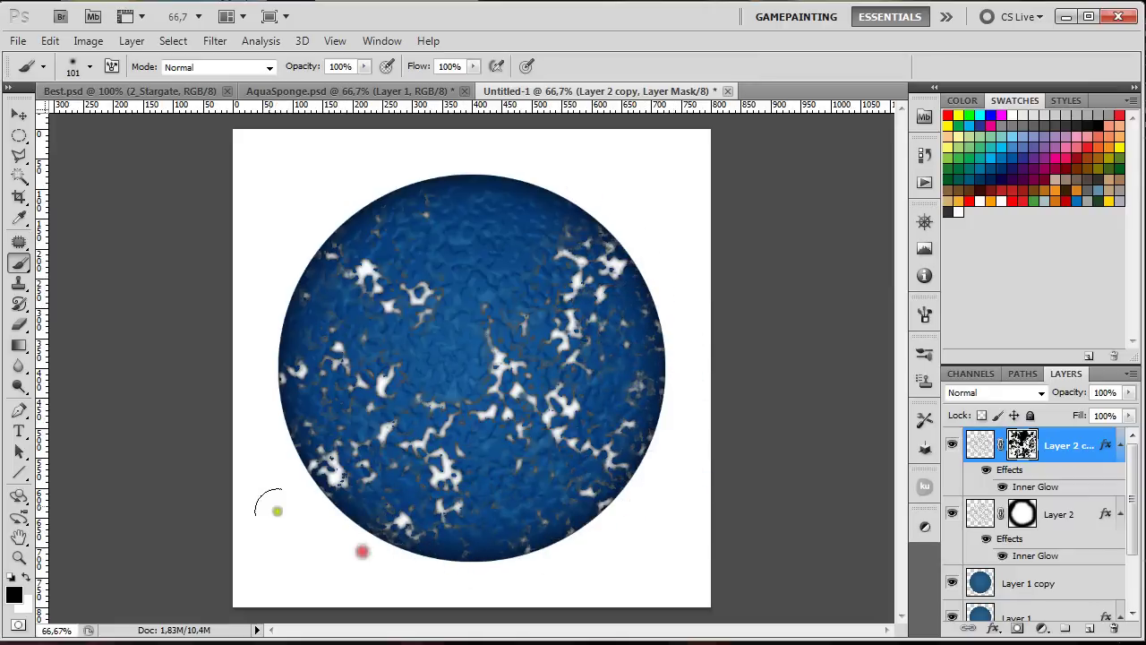
- Apply a Gaussian Blur with a 2,3 pixel radius to the pattern of Layer 2 copy, not its mask
{"action": "left_click", "coordinate": [980, 444]}
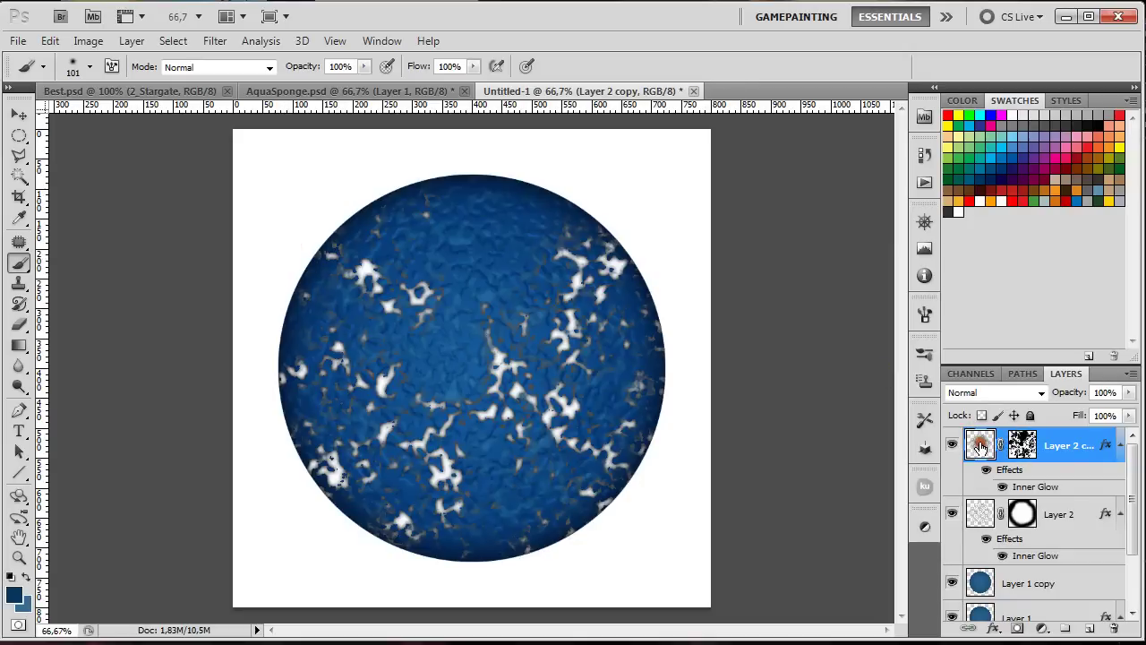
{"action": "left_click", "coordinate": [215, 42]}
{"action": "mouse_move", "coordinate": [260, 203]}
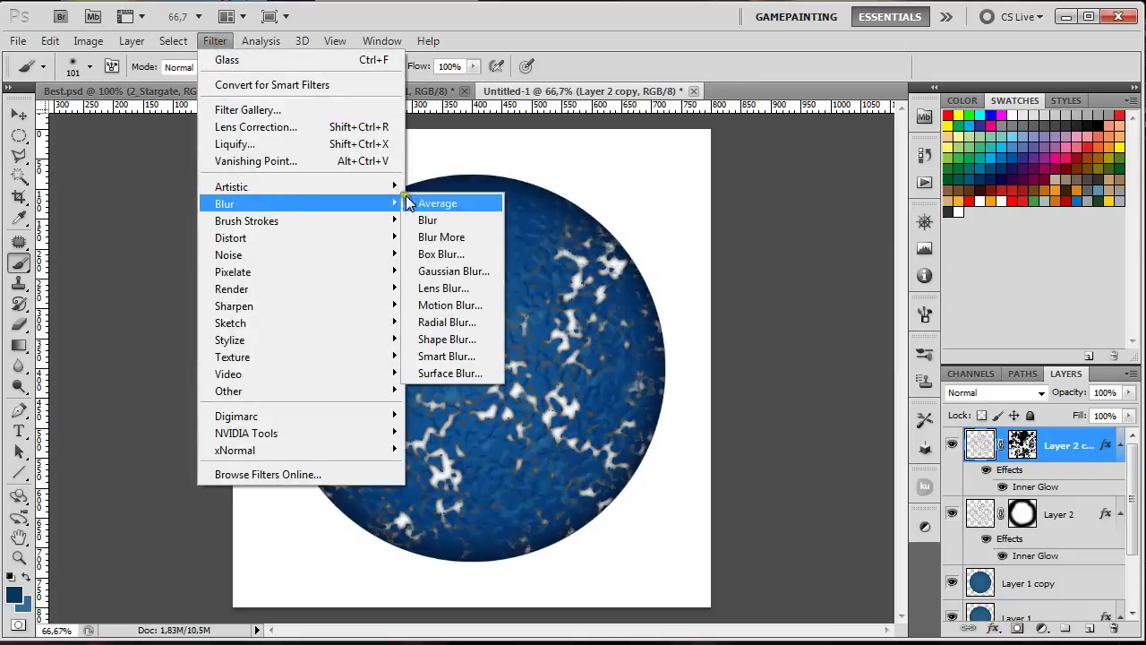
{"action": "left_click", "coordinate": [448, 267]}
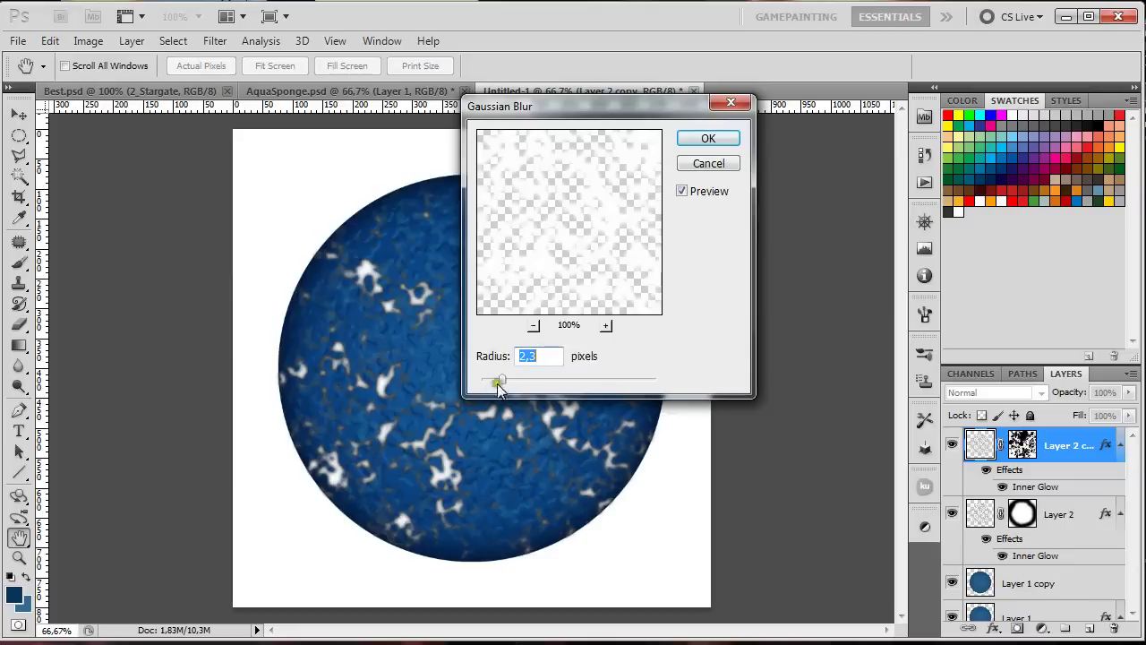
{"action": "left_click", "coordinate": [701, 135]}
{"action": "key", "text": "b"}
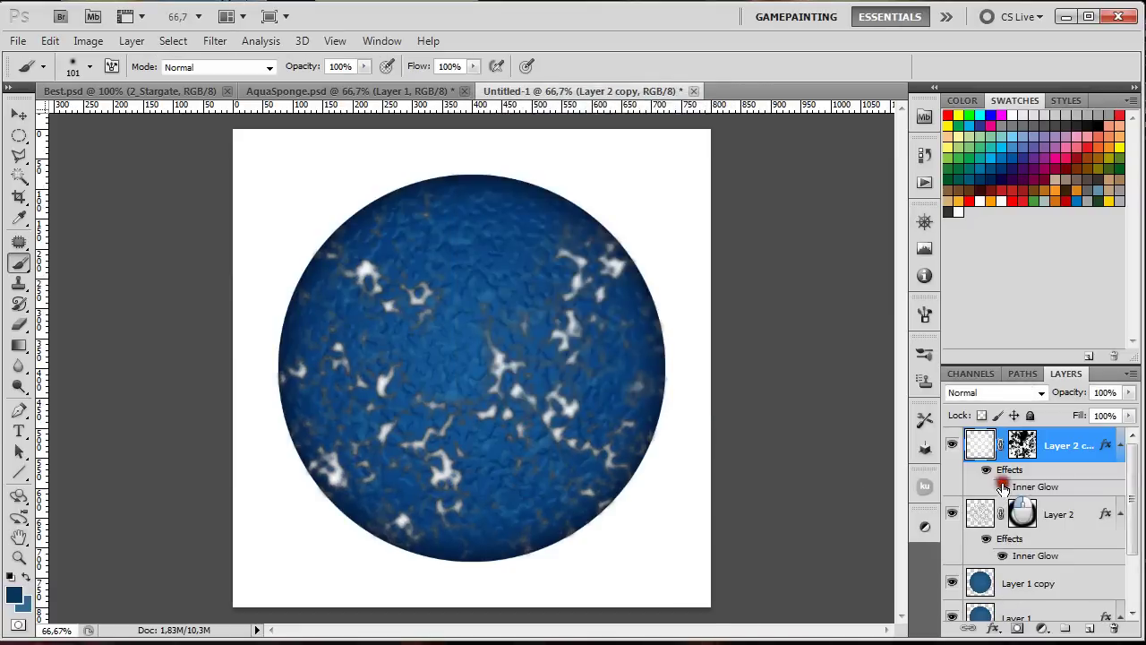
- Hide the Inner Glow of Layer 2 copy and enable an Outer Glow with Normal blend mode
{"action": "left_click", "coordinate": [1010, 473]}
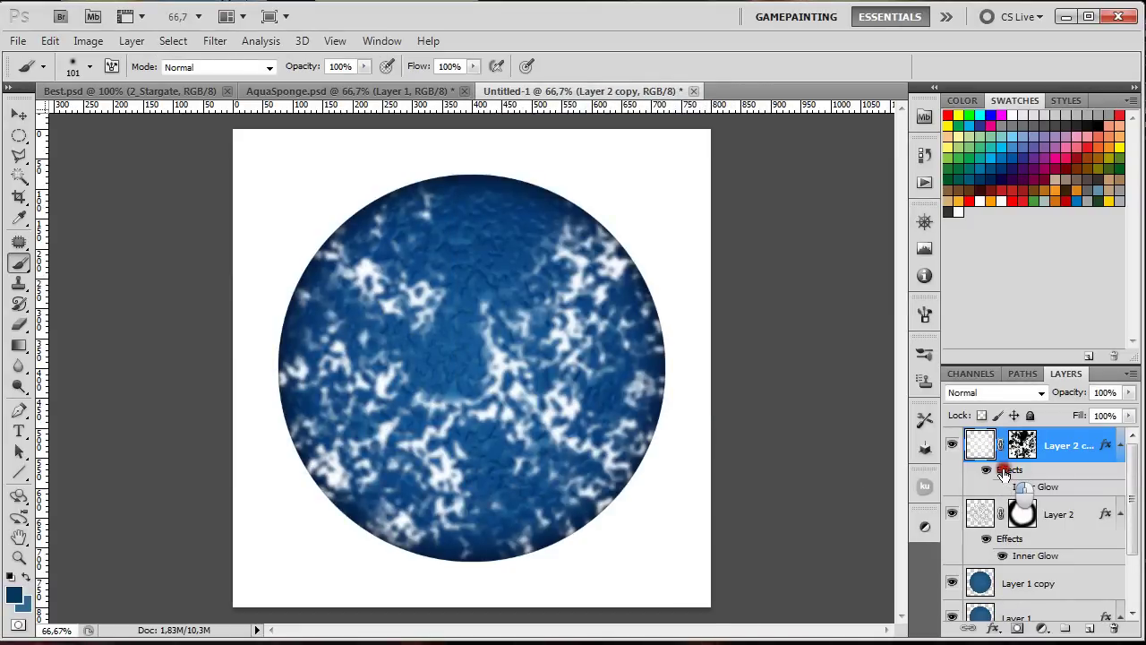
{"action": "double_click", "coordinate": [1016, 484]}
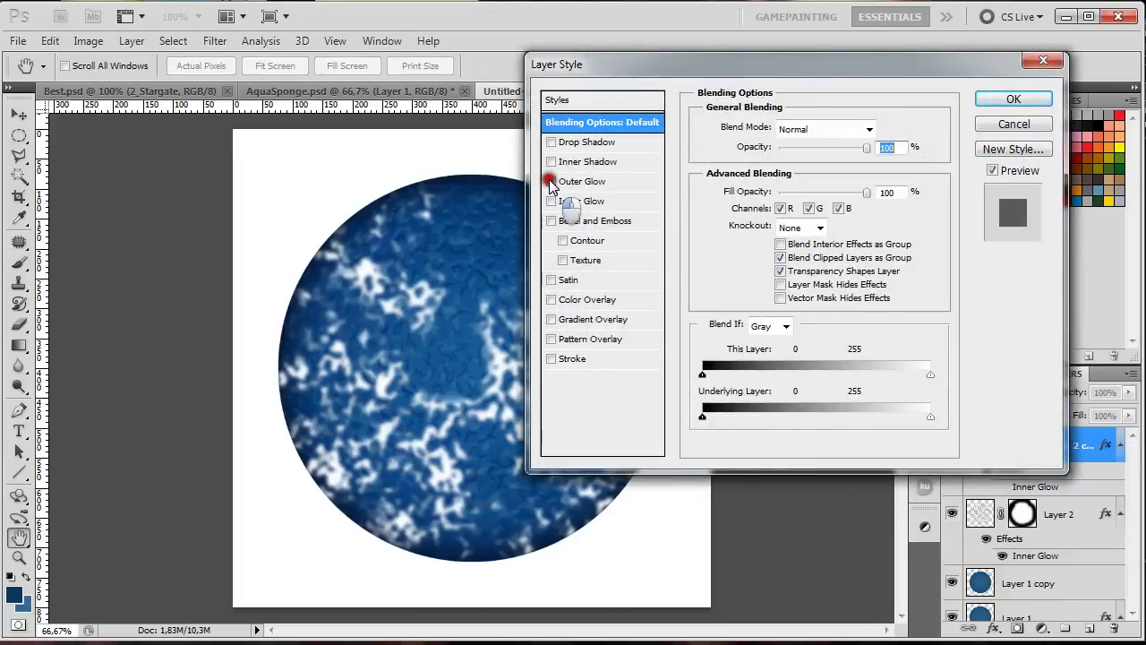
{"action": "left_click", "coordinate": [551, 181]}
{"action": "left_click", "coordinate": [573, 181]}
{"action": "left_click", "coordinate": [806, 129]}
{"action": "left_click", "coordinate": [772, 142]}
- Set the Outer Glow's color to white and its size to 29 px, and apply the layer style
{"action": "left_click", "coordinate": [736, 188]}
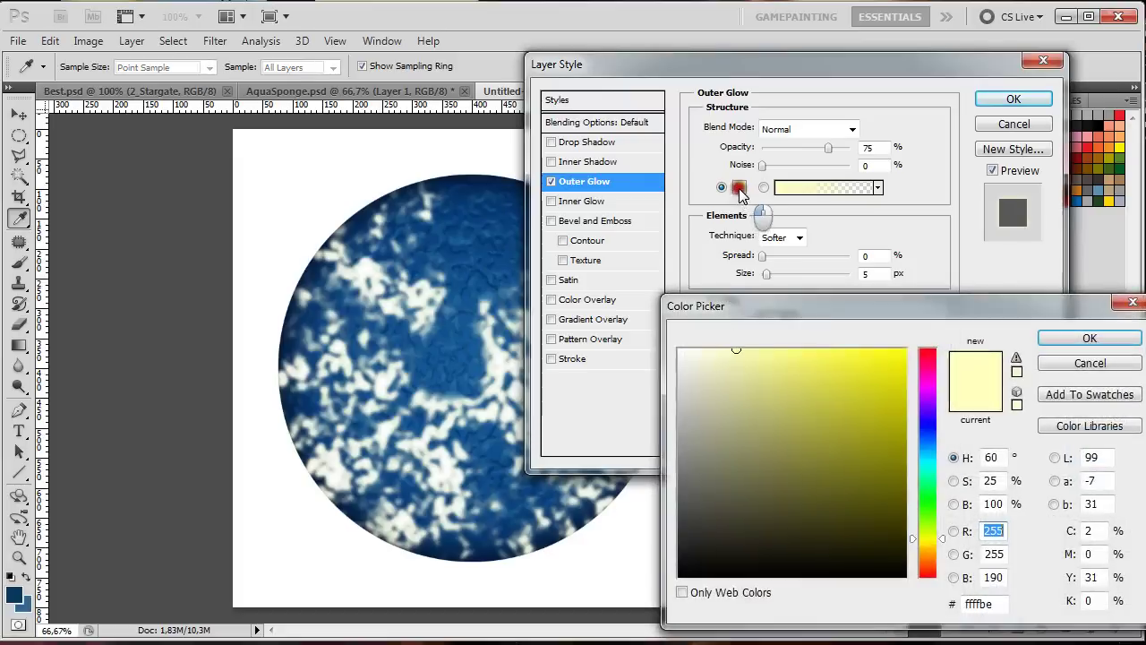
{"action": "left_click", "coordinate": [679, 350]}
{"action": "left_click", "coordinate": [1119, 344]}
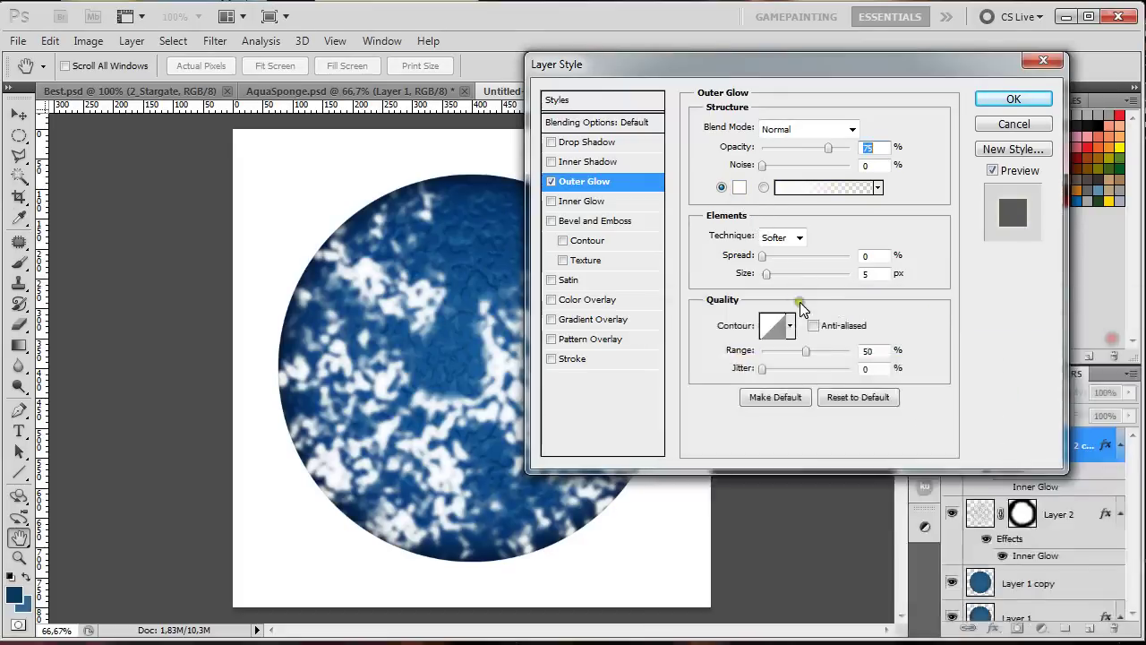
{"action": "left_click_drag", "start_coordinate": [765, 276], "coordinate": [773, 276]}
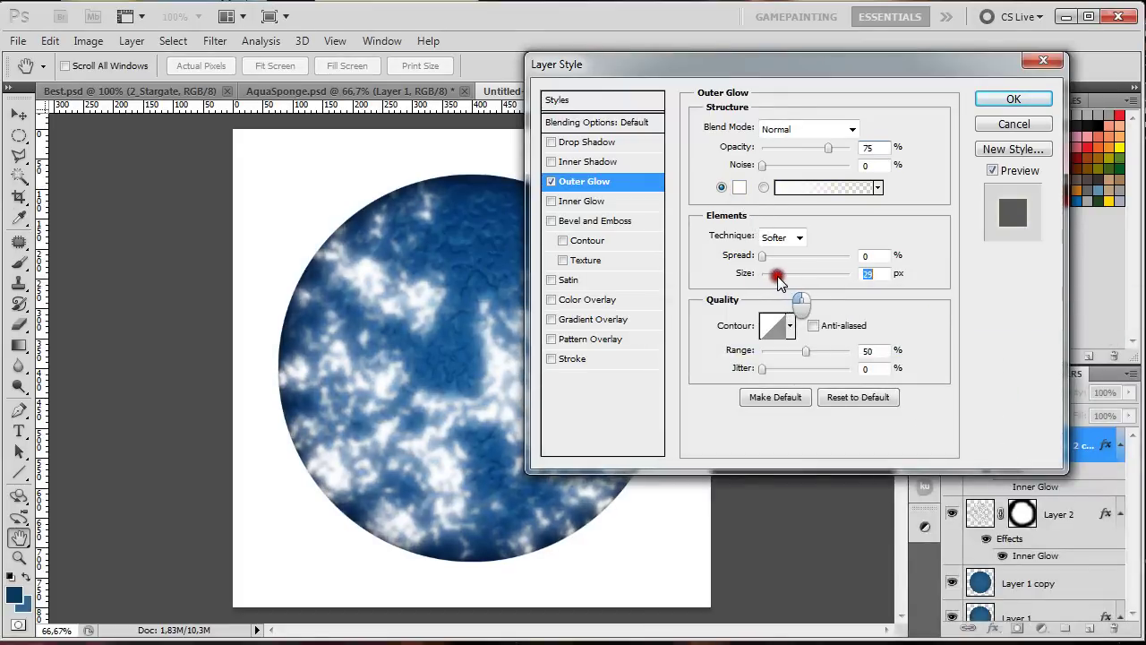
{"action": "left_click", "coordinate": [1010, 99]}
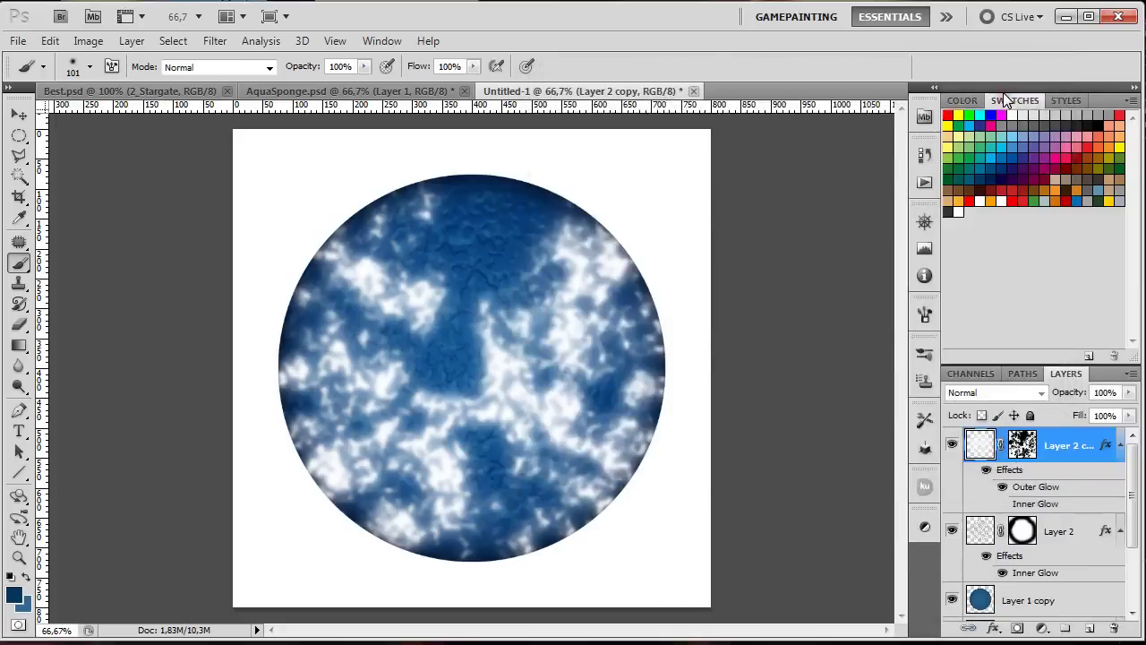
- Lower the opacity of Layer 2 copy to 22%
{"action": "left_click", "coordinate": [1128, 392]}
{"action": "left_click_drag", "start_coordinate": [1126, 412], "coordinate": [1057, 411]}
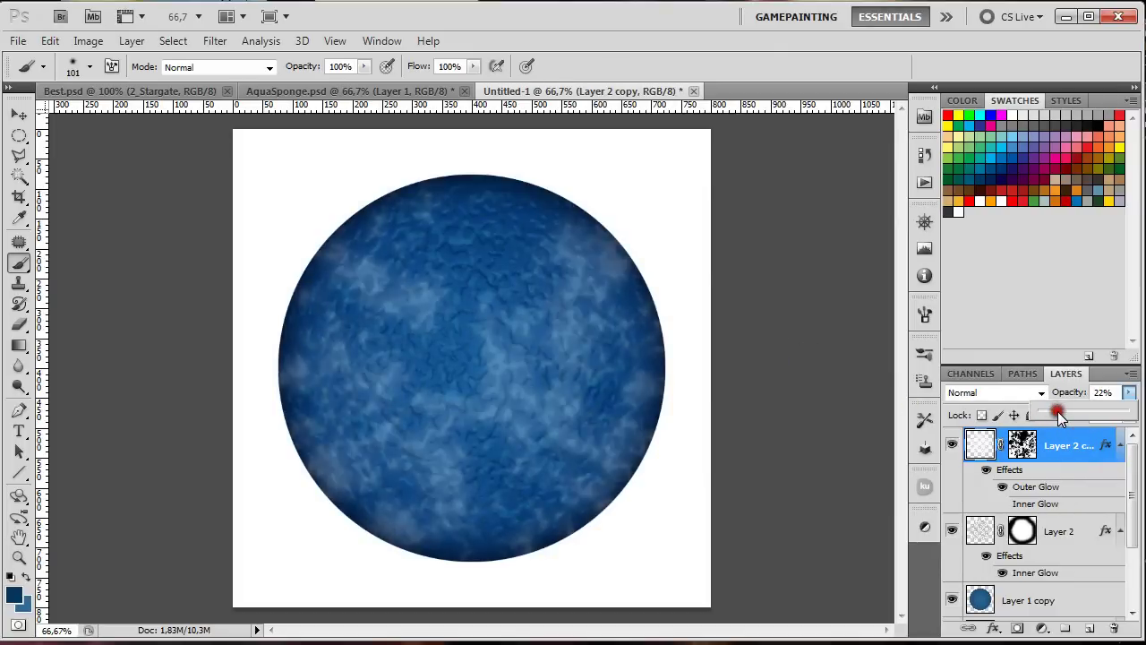
- Compare the water disc in Untitled-1 with the finished Stargate portal in Best.psd, ending back on Untitled-1
{"action": "left_click", "coordinate": [86, 93]}
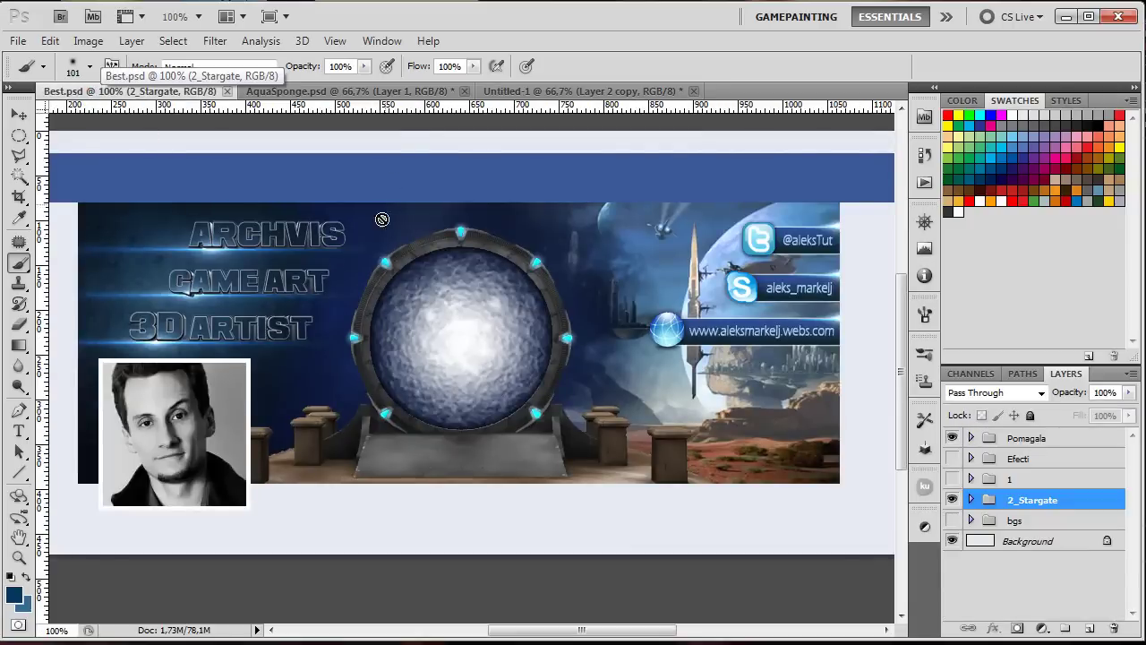
{"action": "left_click", "coordinate": [532, 91]}
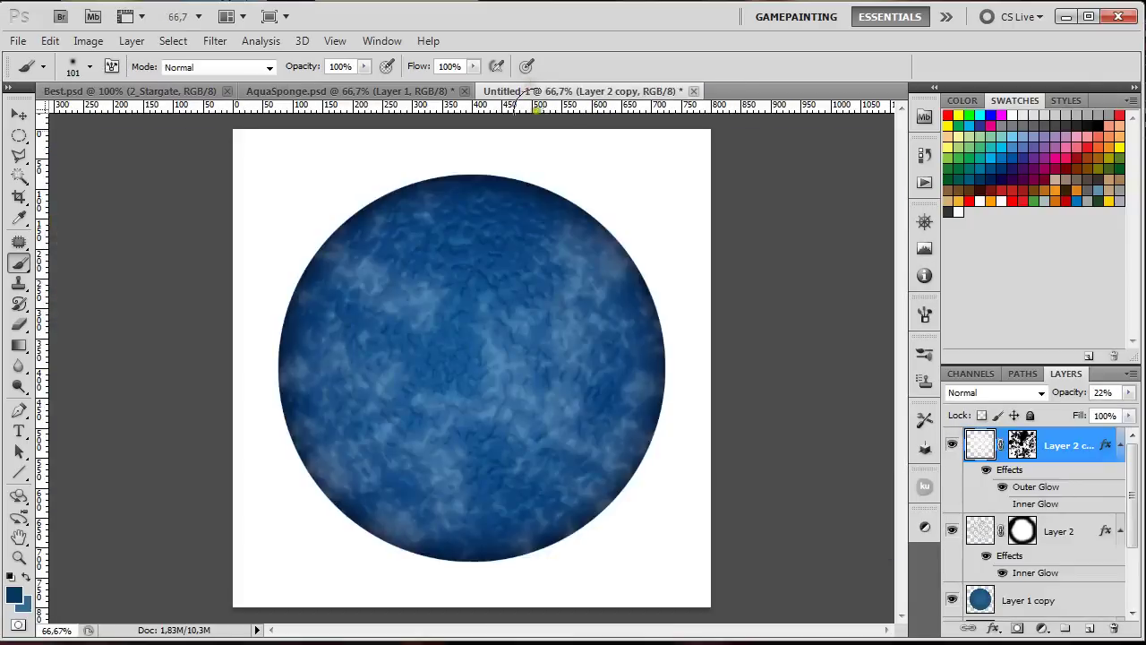
{"action": "left_click", "coordinate": [776, 338]}
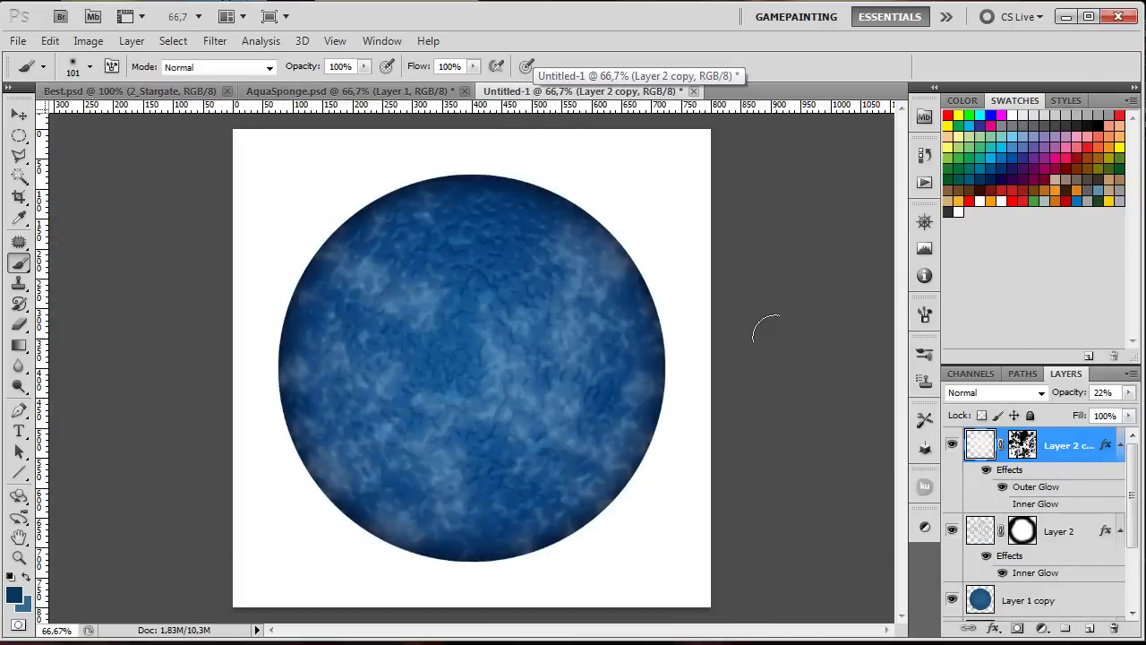
{"action": "left_click", "coordinate": [776, 355]}
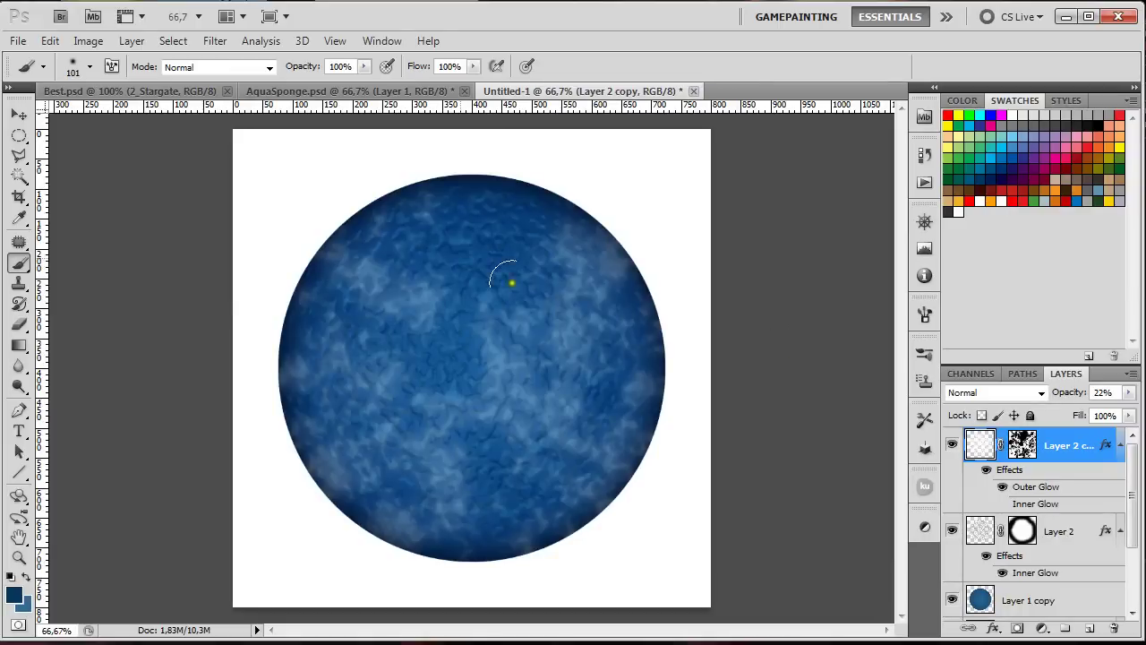
{"action": "left_click", "coordinate": [102, 92]}
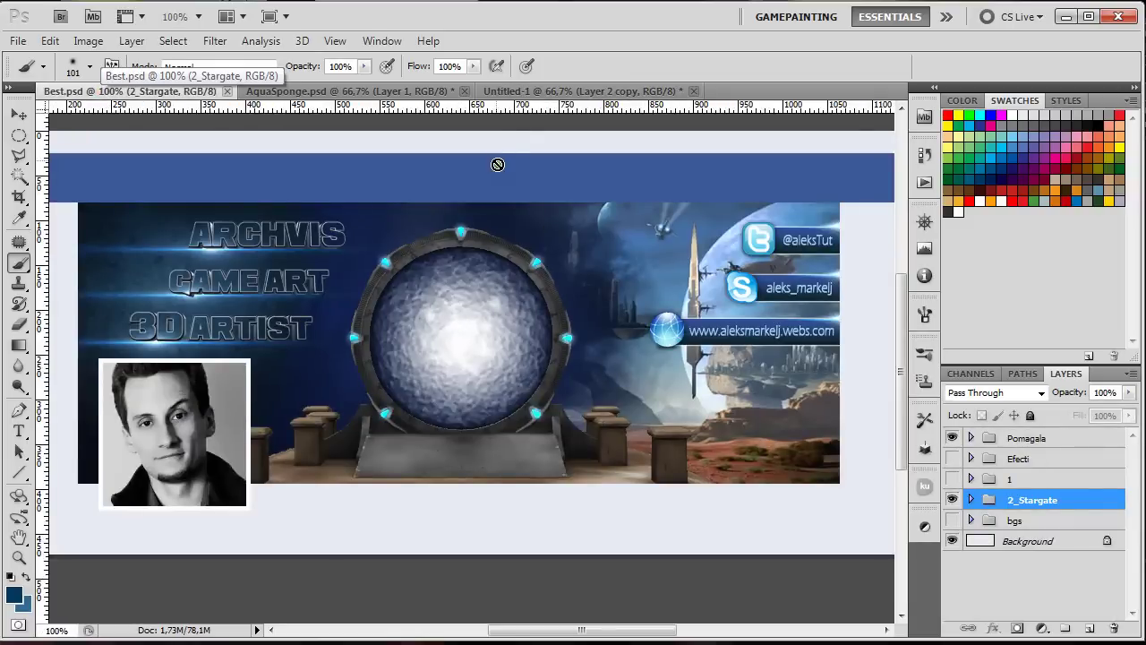
{"action": "left_click", "coordinate": [537, 91]}
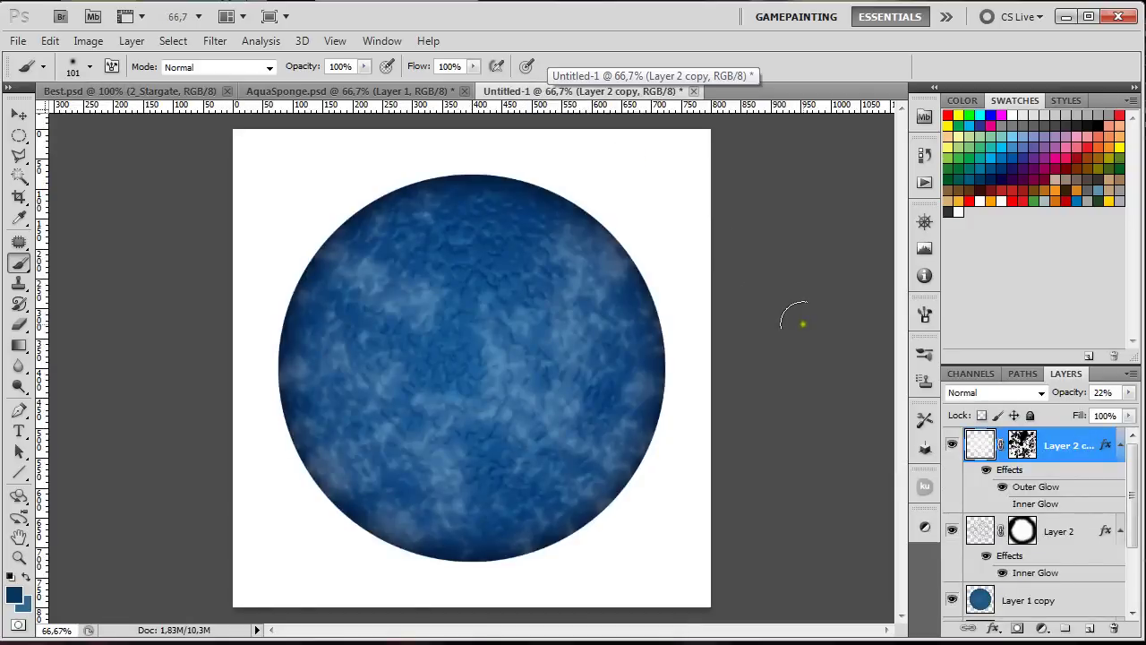